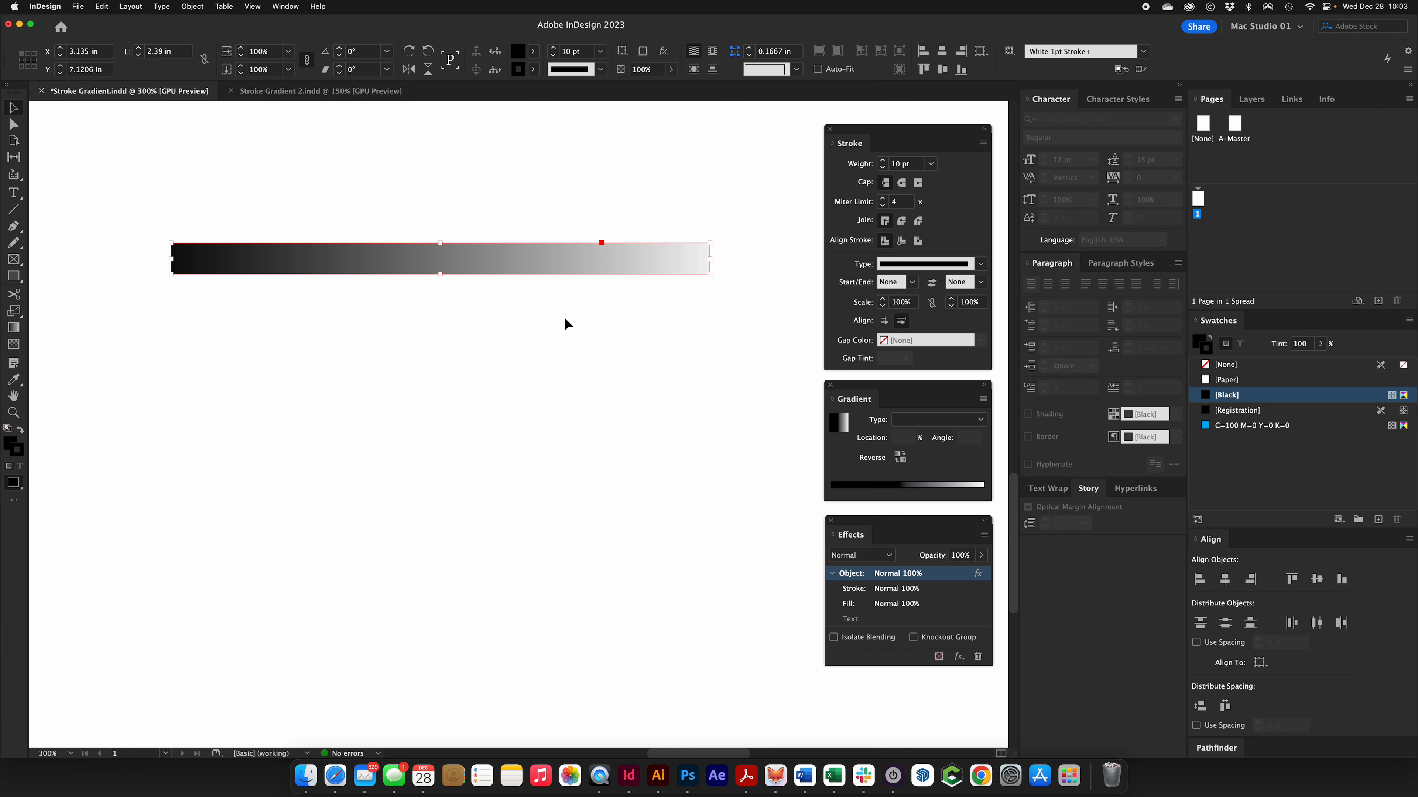
Draw a horizontal line about 2 in long with the Pen tool below the gradient bar and set its stroke weight to 9 pt
left_click(507, 331)
key("p")
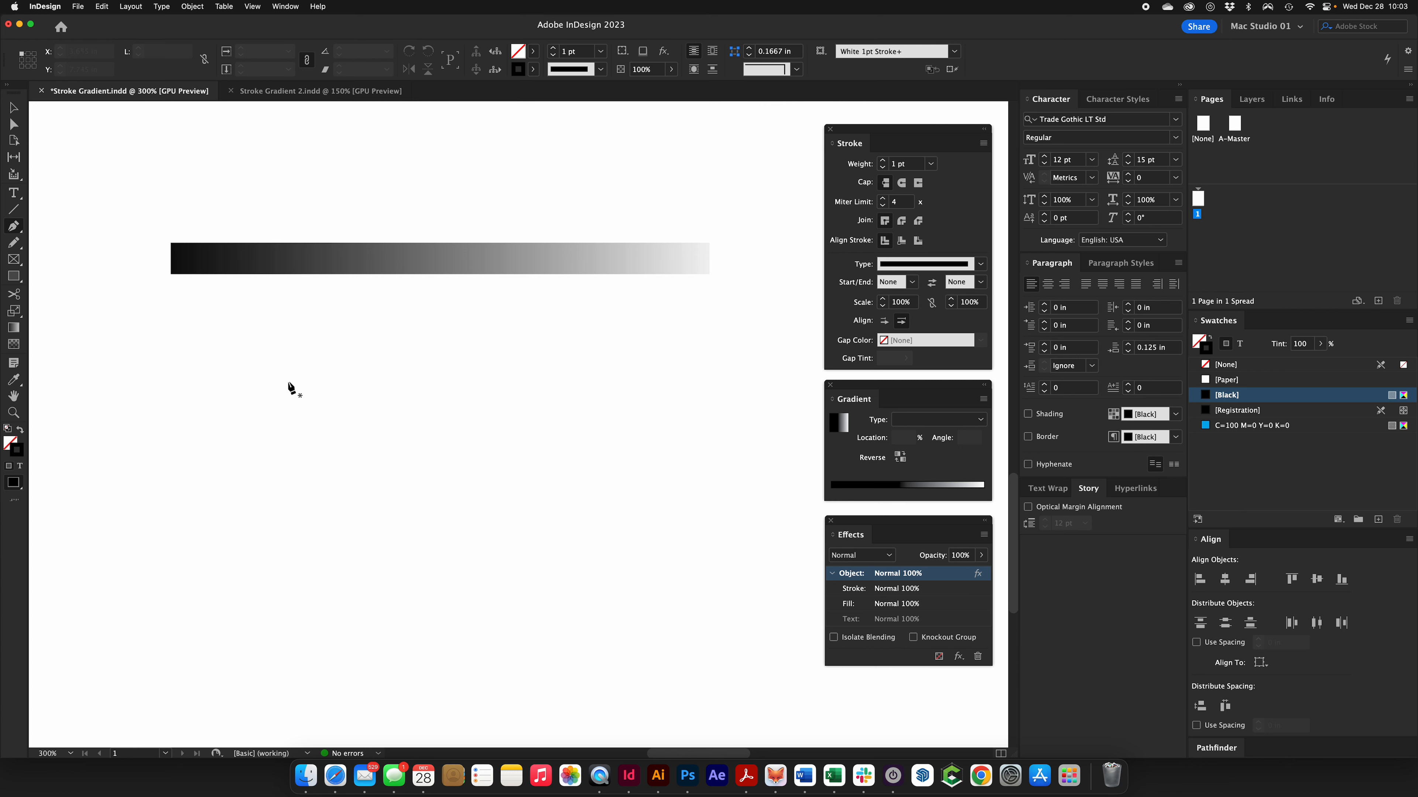
left_click(288, 382)
left_click(740, 385, "shift")
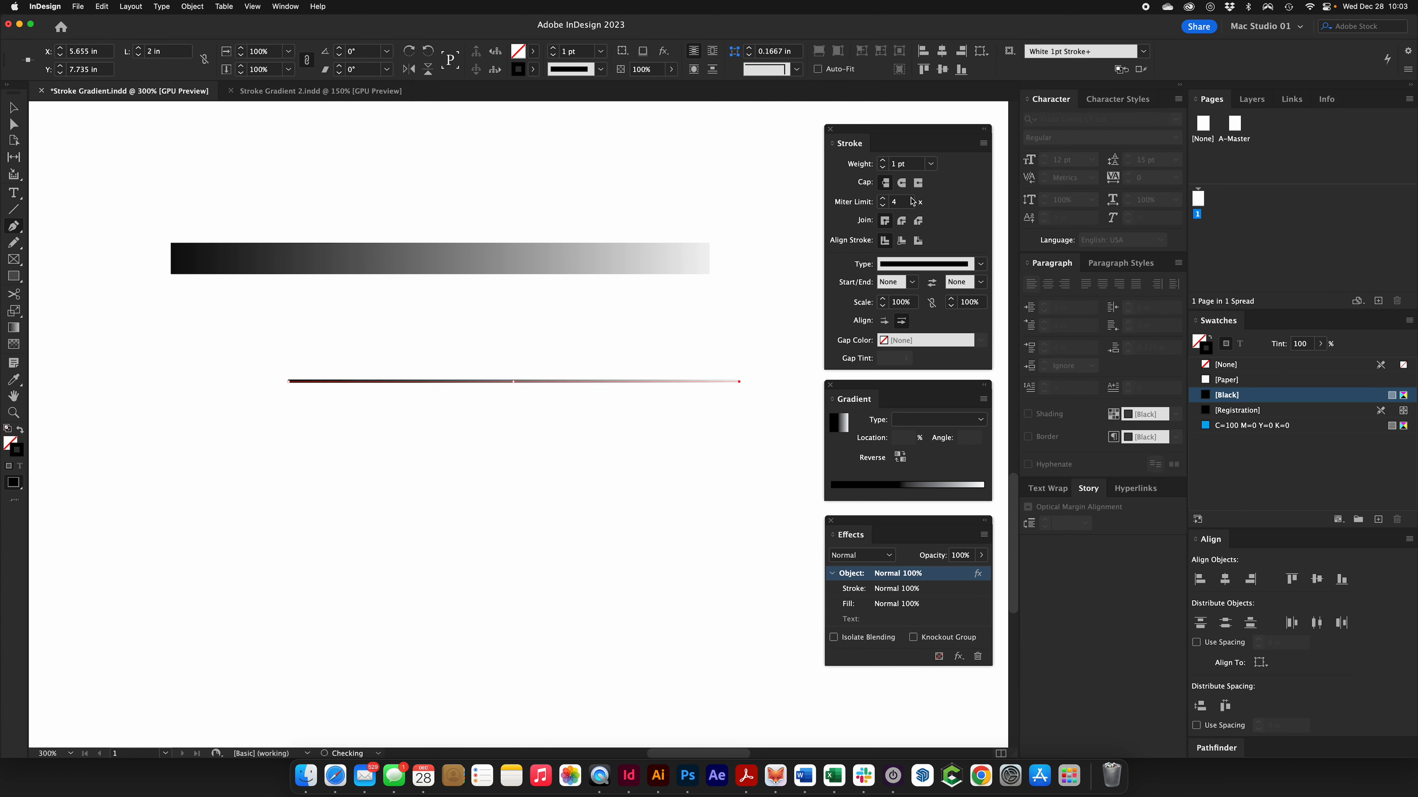
left_click(904, 164)
key("Up")
key("Up")
key("Up")
key("Up")
key("Up")
key("Up")
key("Up")
key("Up")
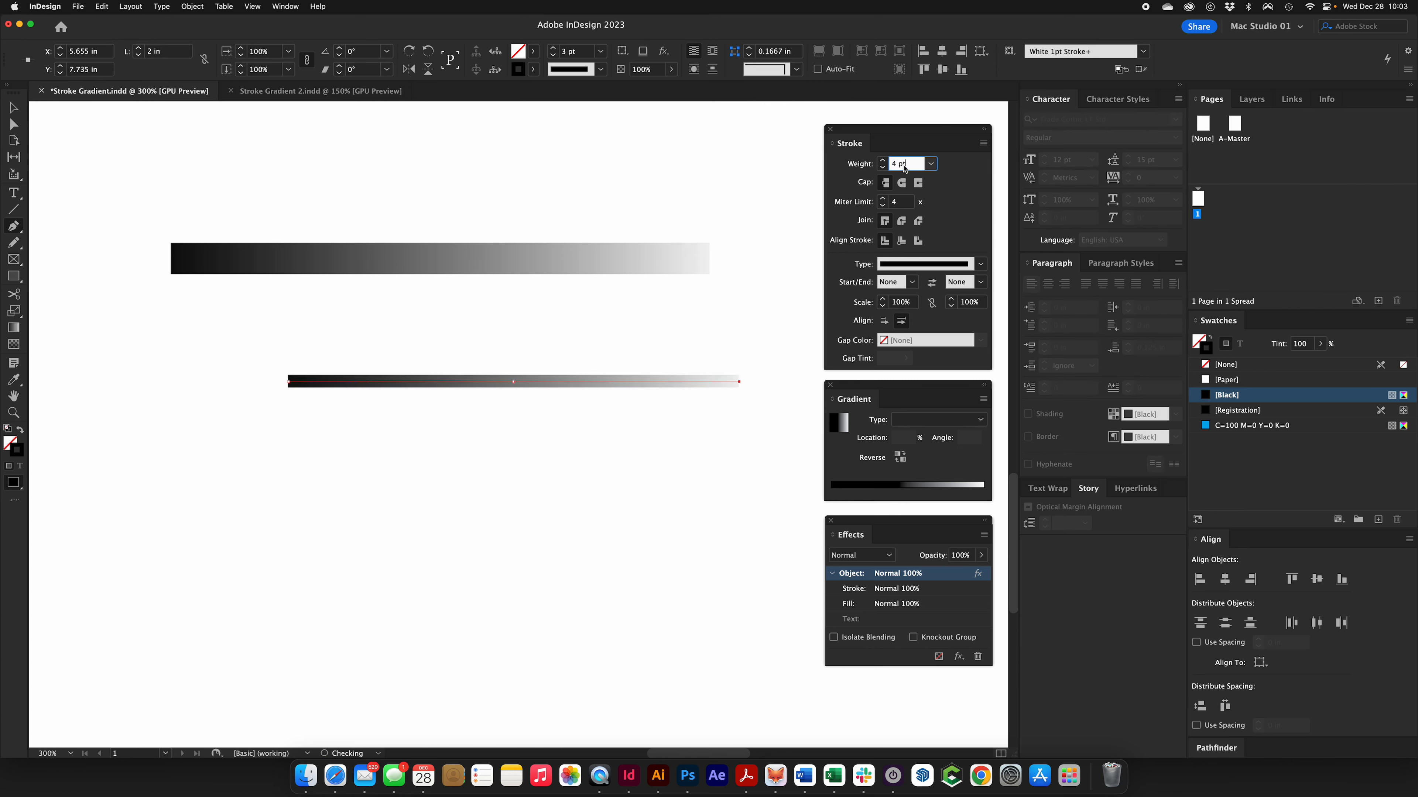
left_click(691, 464, "super")
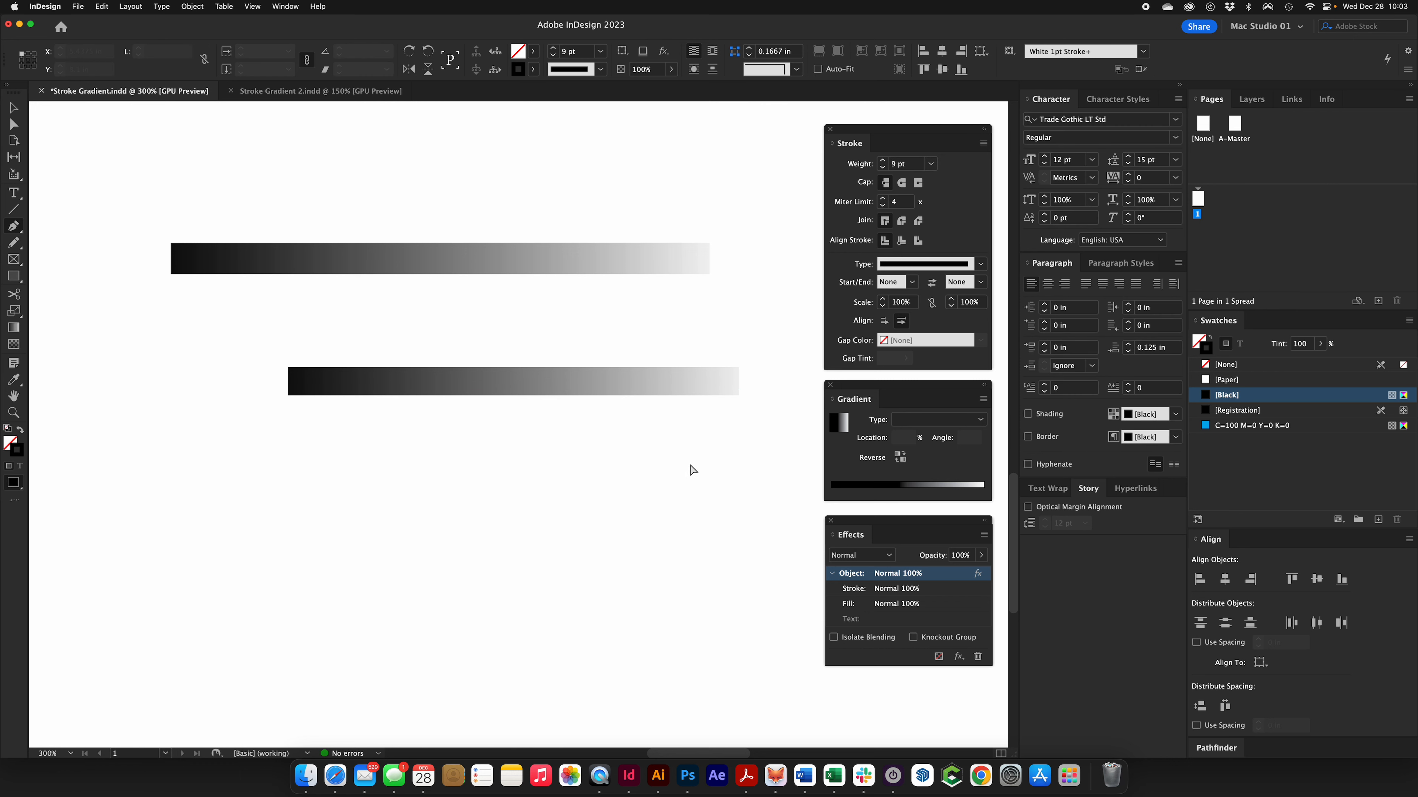
Draw another horizontal line about 1.44 in long beneath the 9 pt line and set its stroke weight to 10 pt
left_click(690, 464)
left_click(366, 470, "shift")
left_click(912, 166)
key("Up")
key("Up")
key("Up")
key("Up")
key("Up")
key("Up")
key("Up")
key("Up")
key("Up")
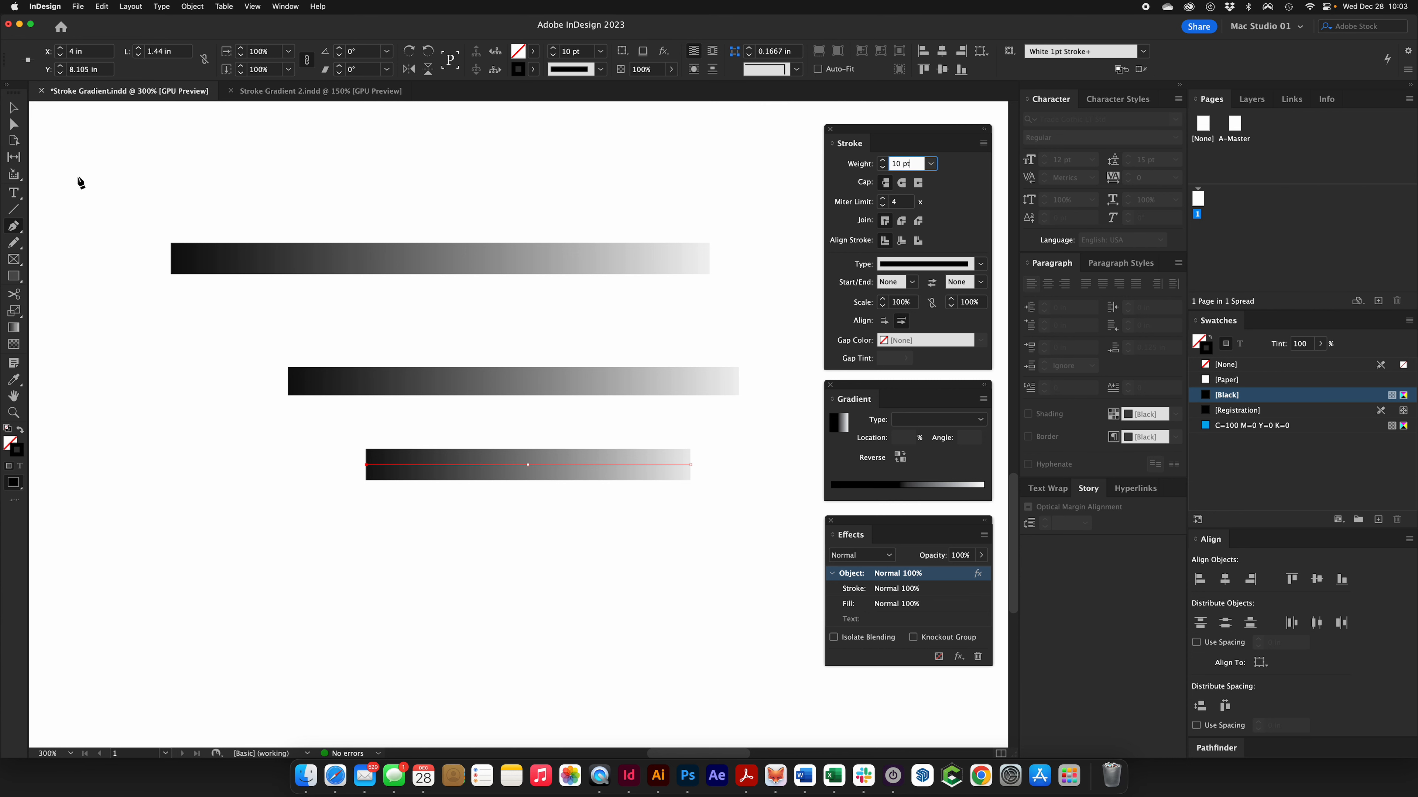
Delete the two test lines below the original gradient bar
left_click(13, 107)
left_click_drag(368, 327, 583, 603)
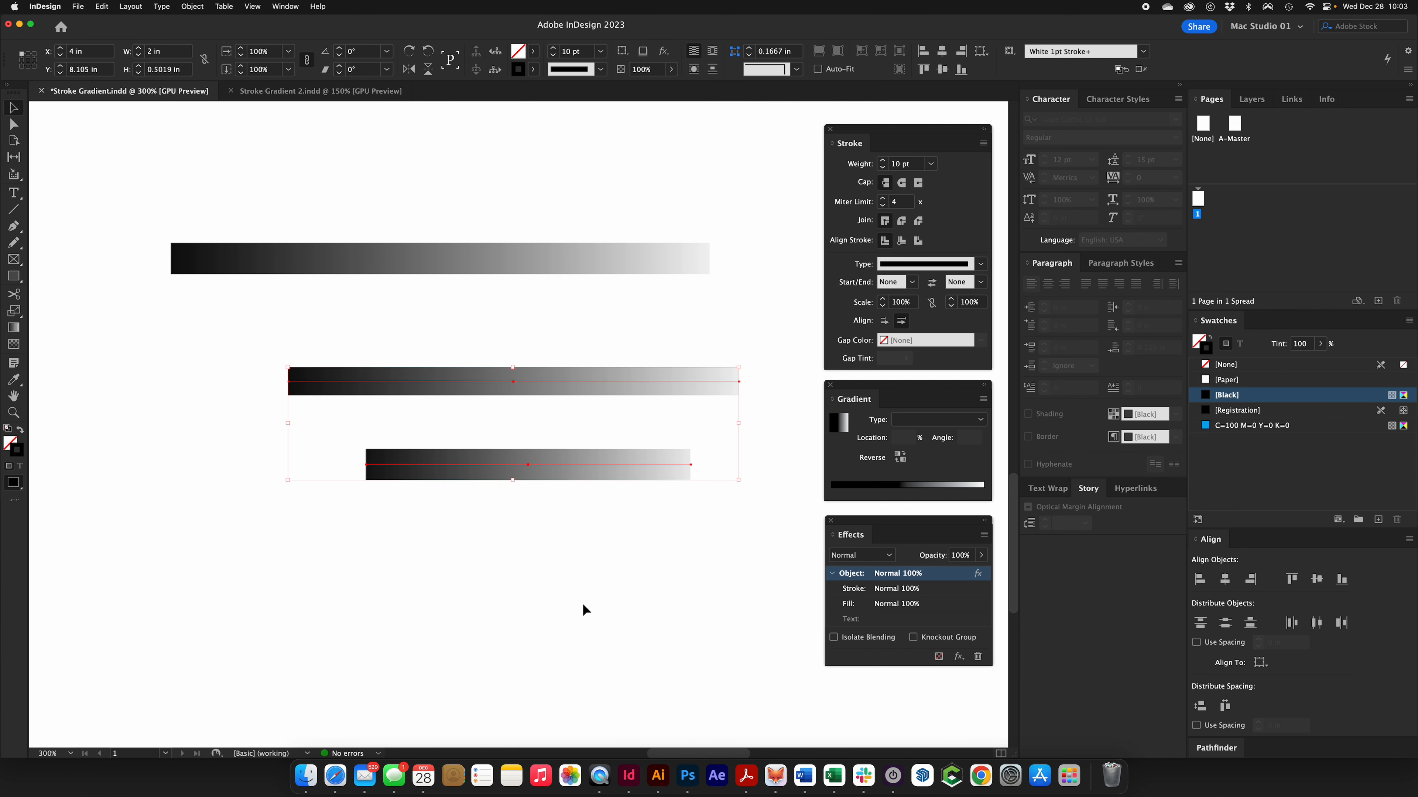
key("Delete")
Inspect the original bar's Gradient Feather effect settings and close them without changes
left_click_drag(544, 292, 567, 339)
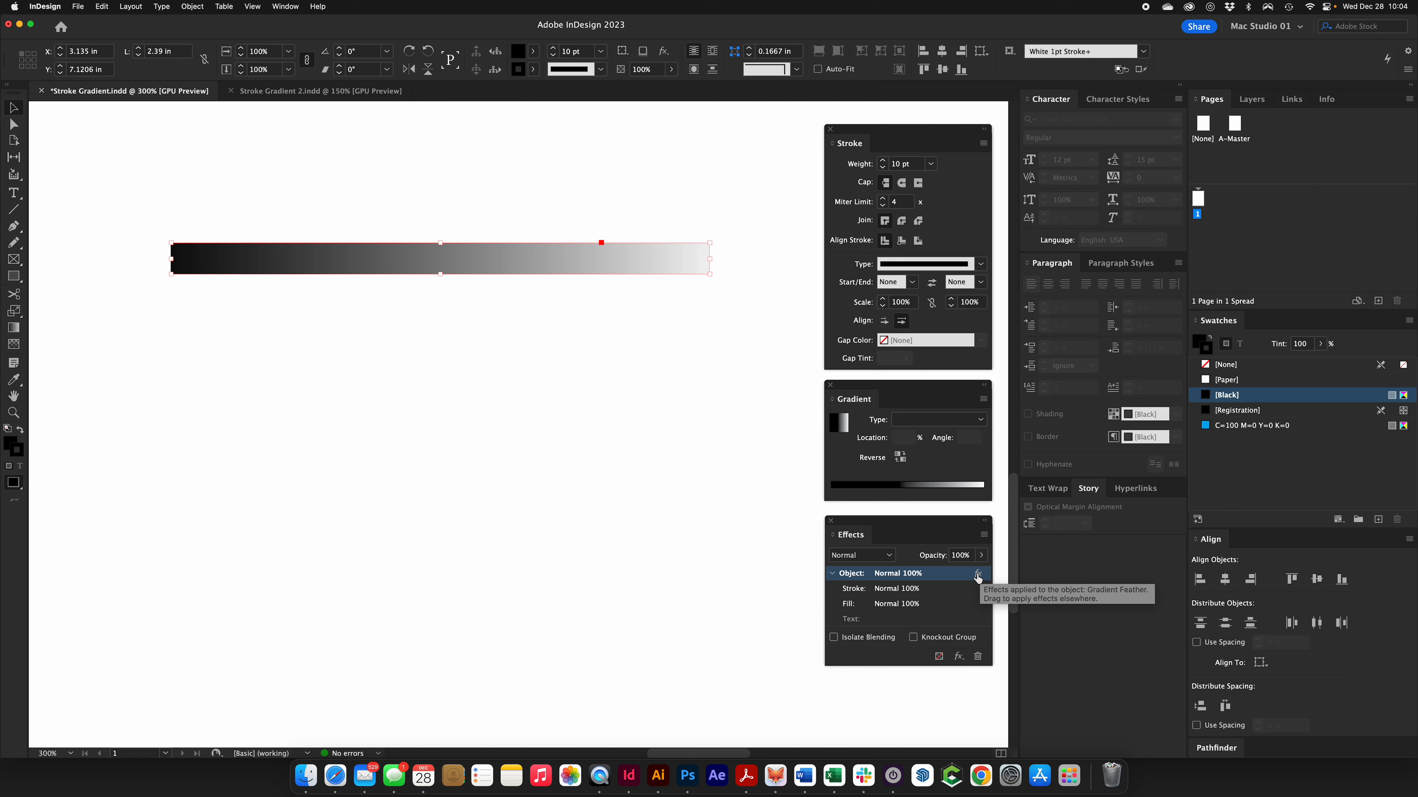
double_click(977, 576)
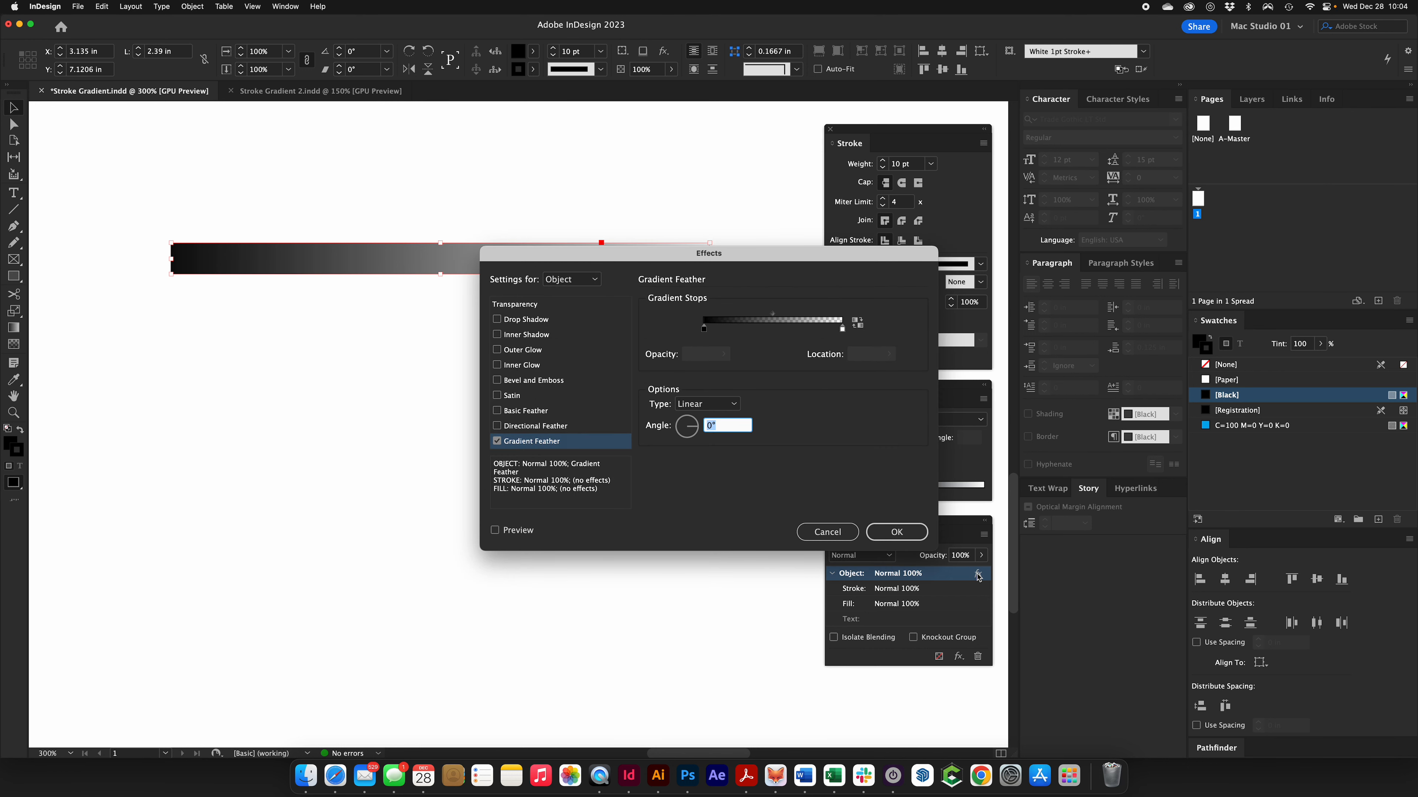
left_click(835, 533)
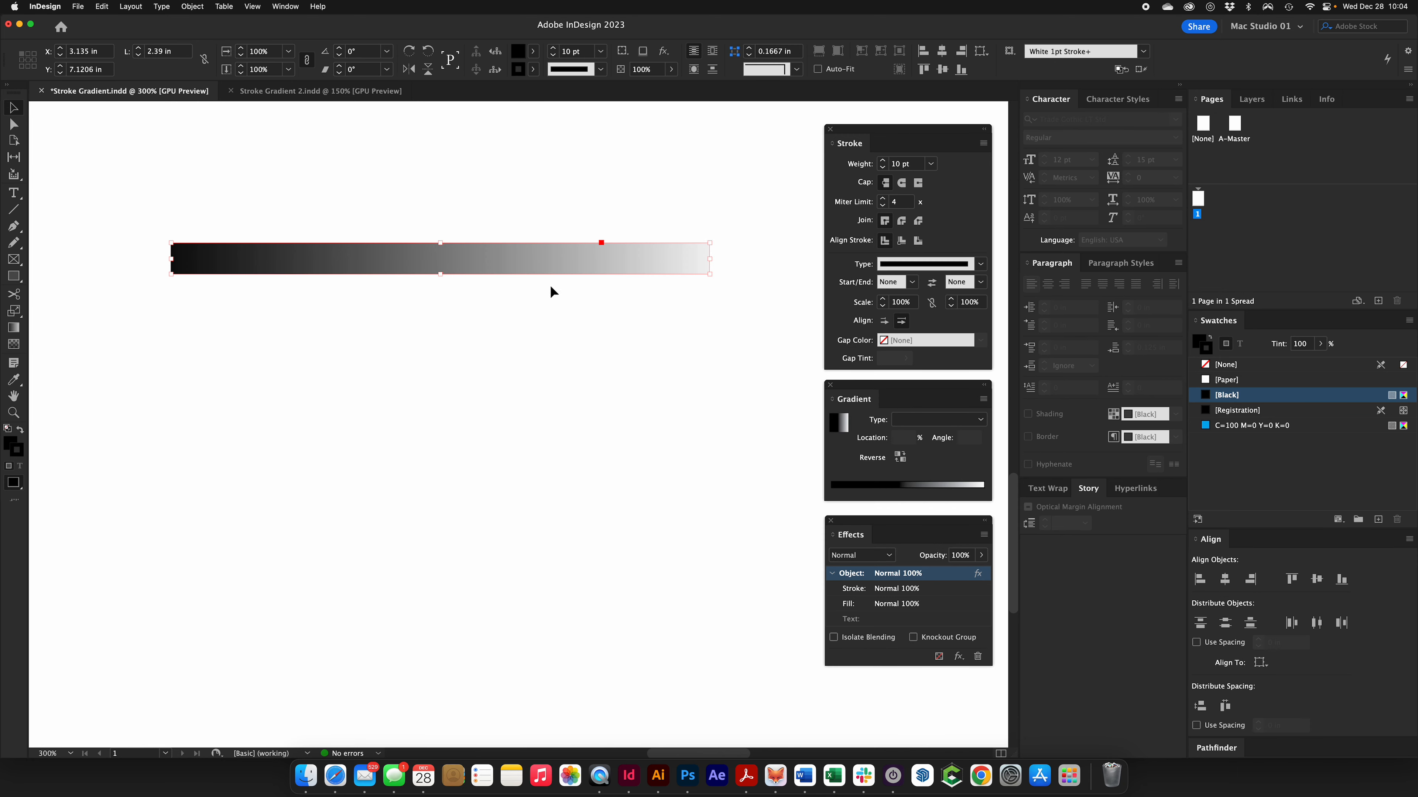
Turn off the Gradient Feather effect on the original bar and deselect it
right_click(549, 258)
mouse_move(655, 486)
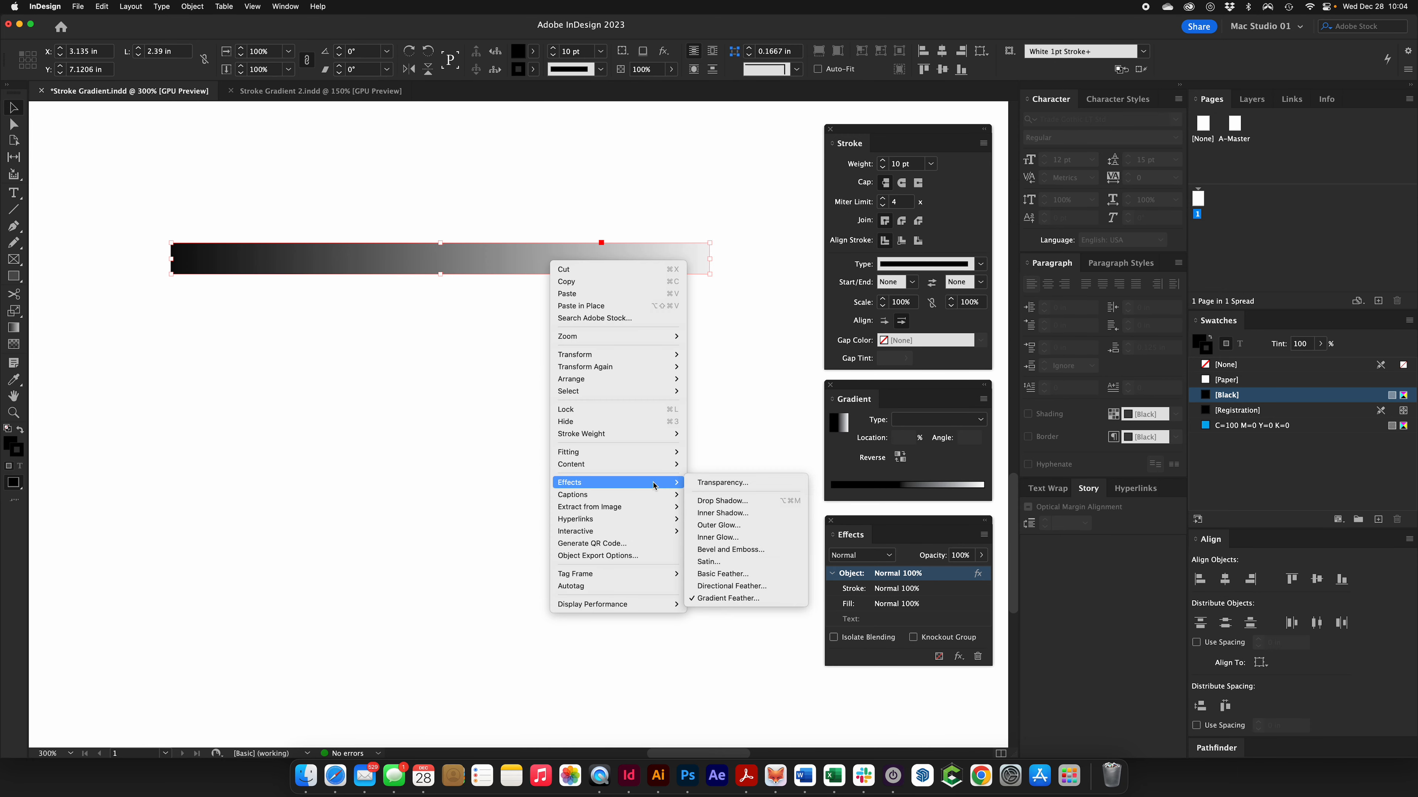
left_click(726, 598)
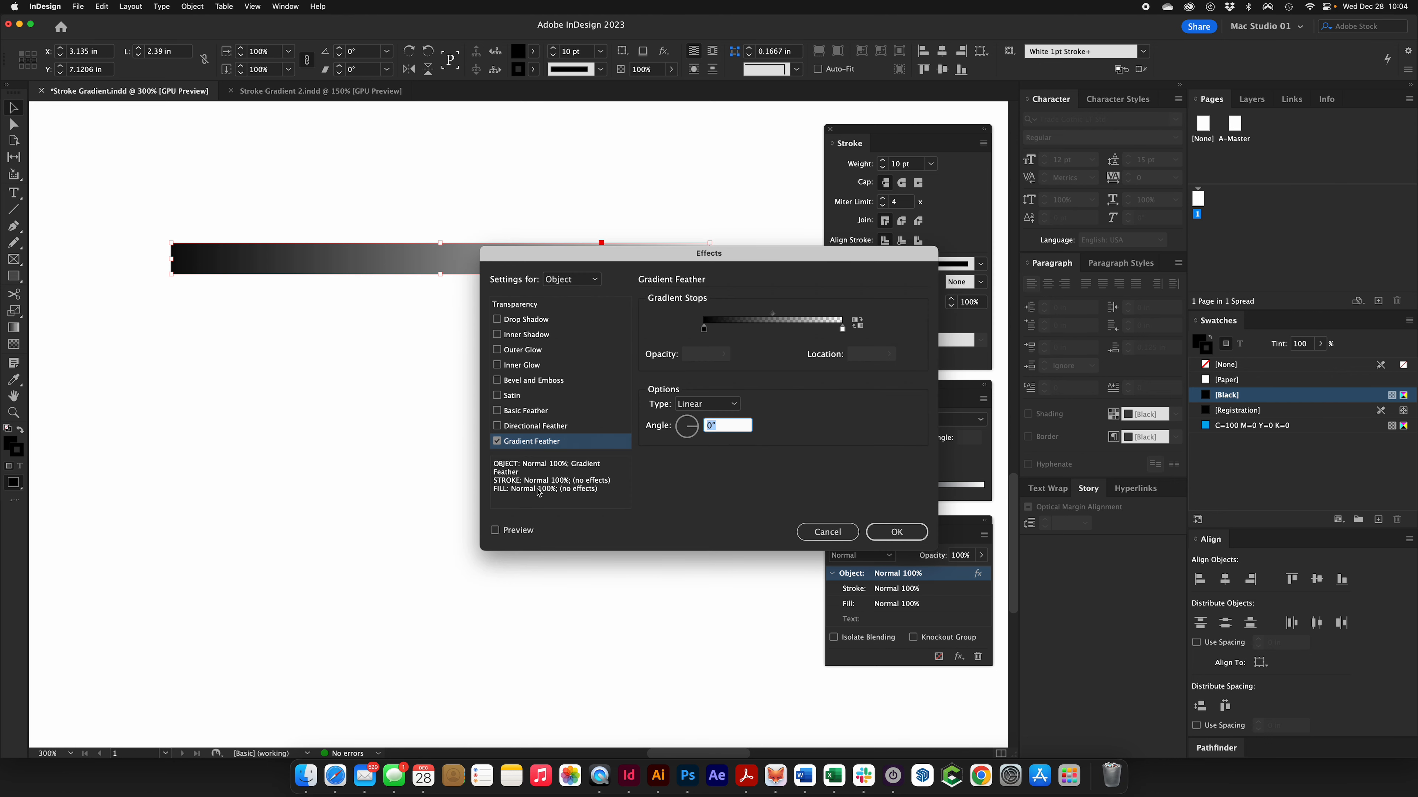
left_click(497, 441)
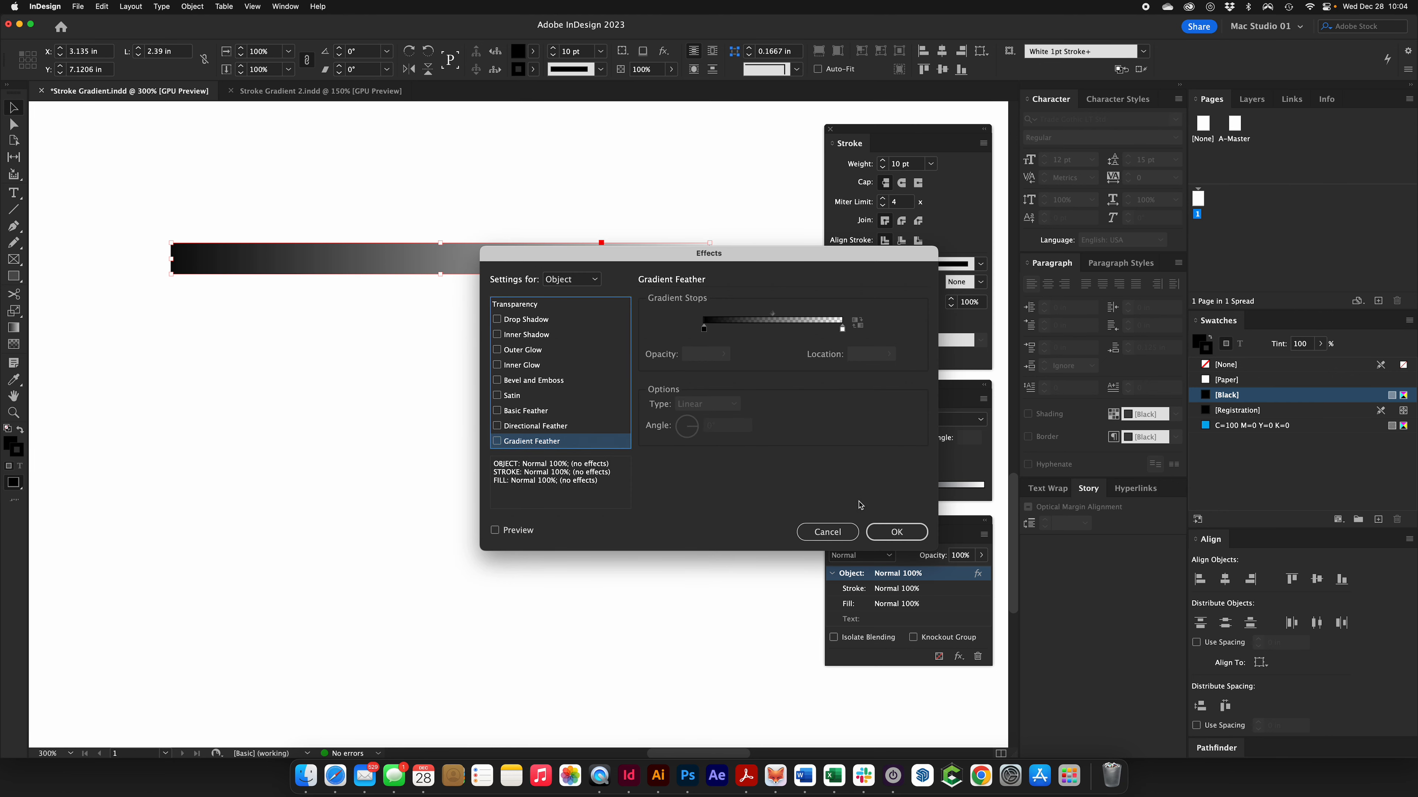
left_click(893, 533)
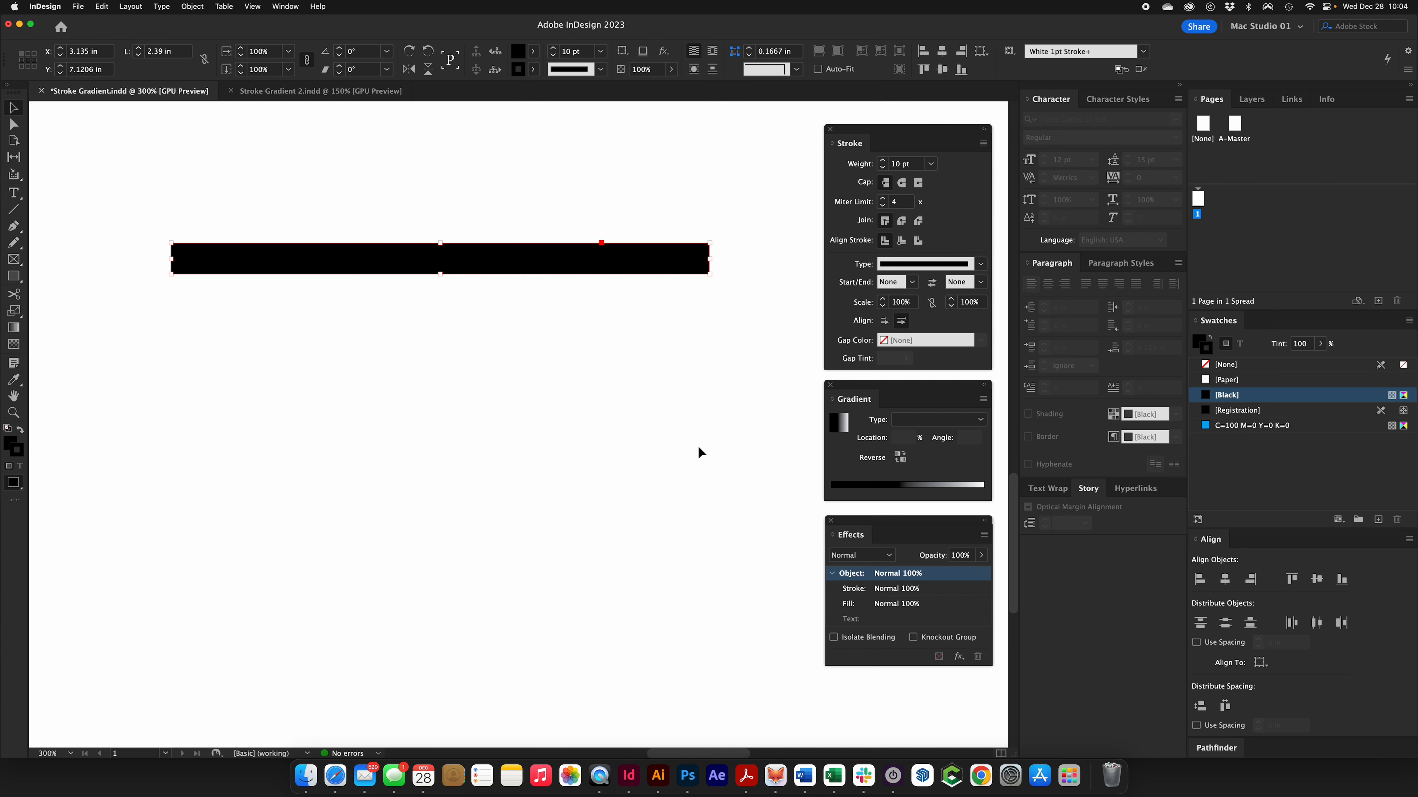
left_click(574, 423)
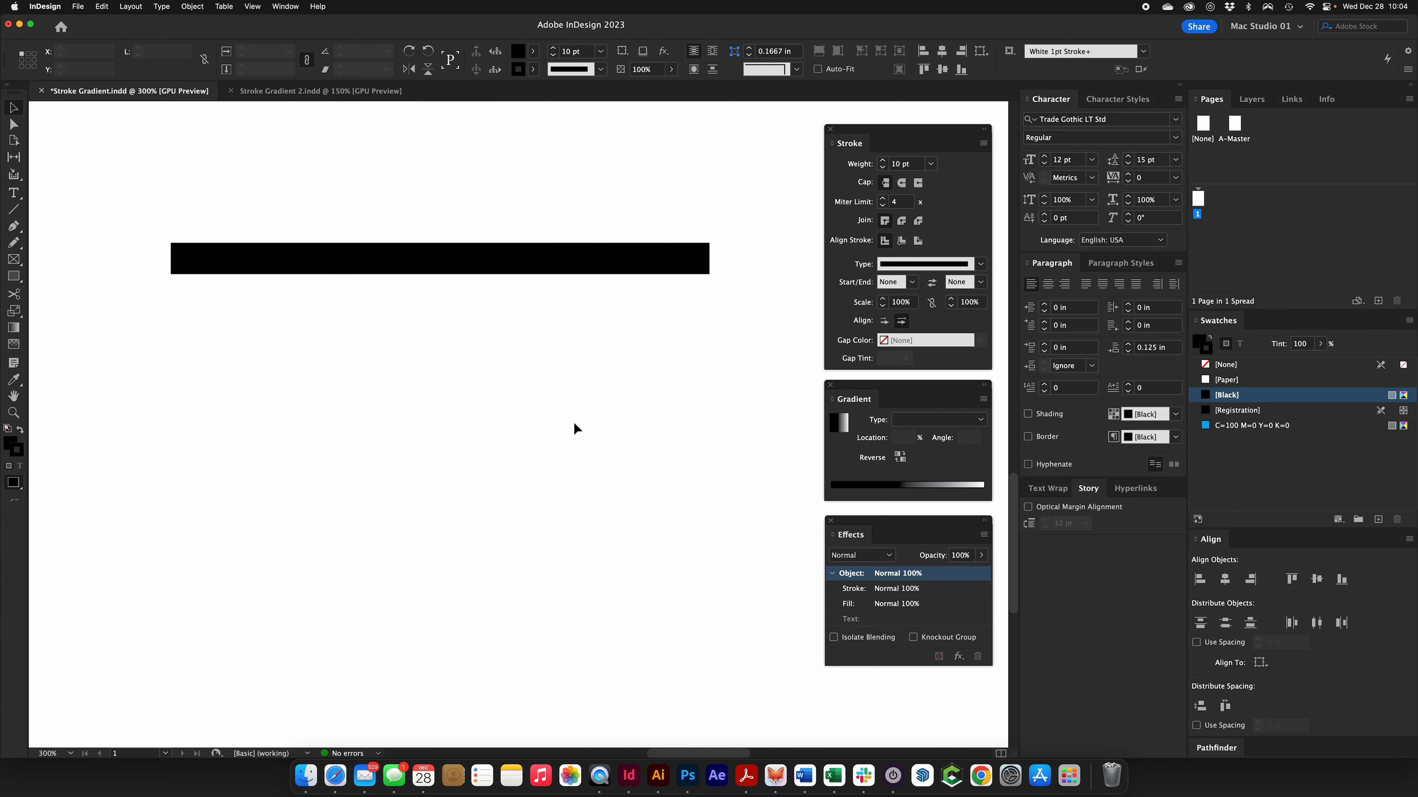
Draw a horizontal line about 1.57 in long below the black bar, set its stroke weight to 12 pt and deselect it
key("p")
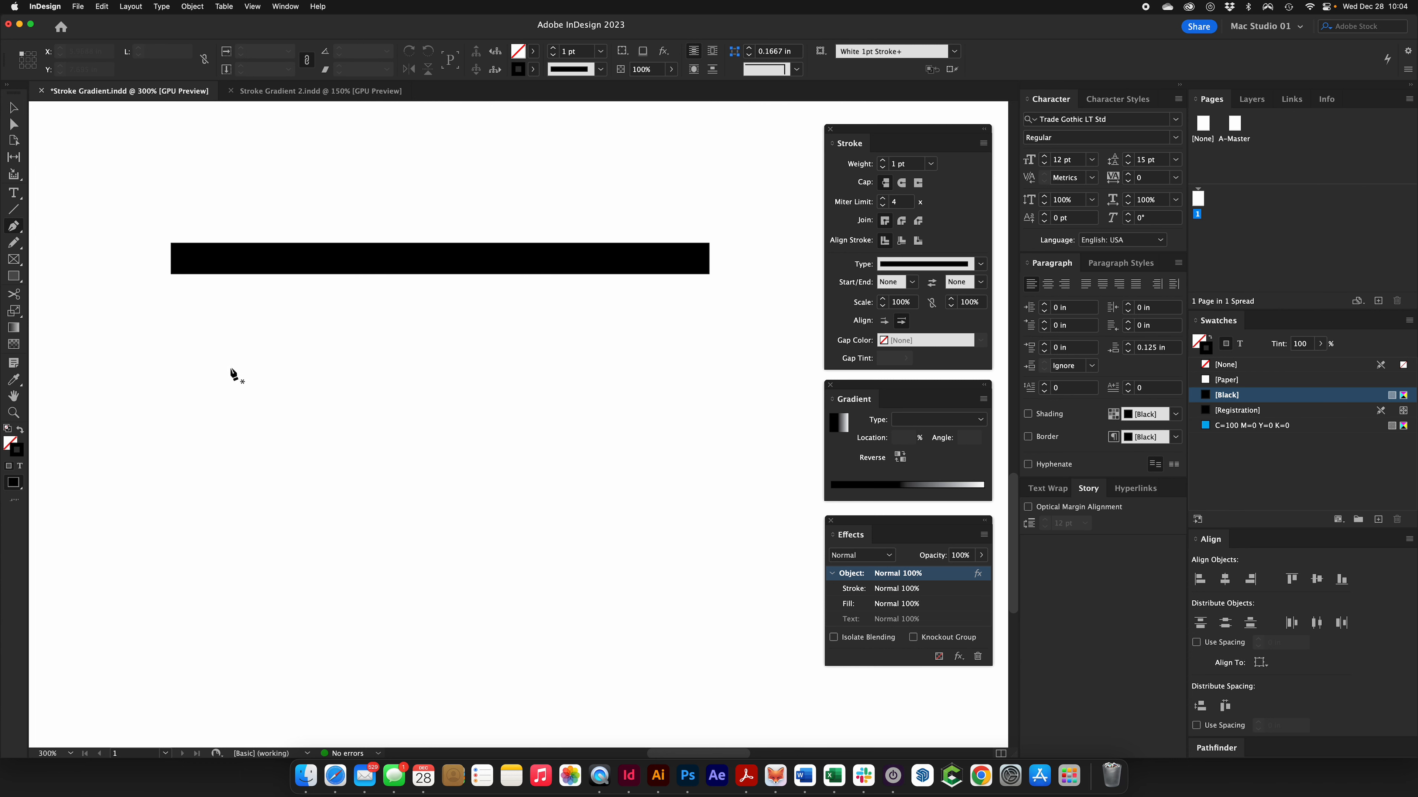
left_click(363, 401)
left_click(716, 401)
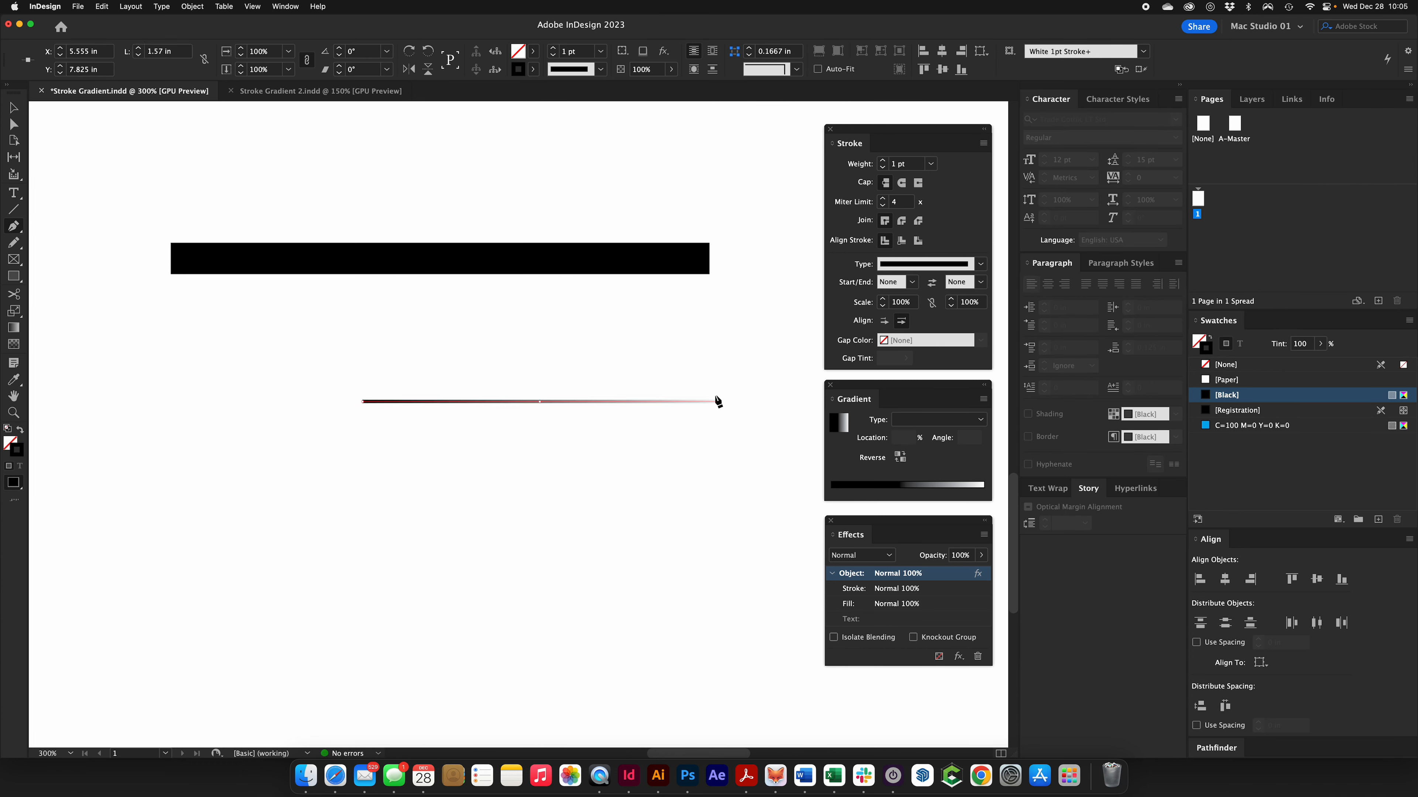
left_click(910, 164)
key("Up")
key("Up")
key("Up")
key("Up")
key("Up")
key("Up")
key("Up")
key("Up")
key("Up")
key("Up")
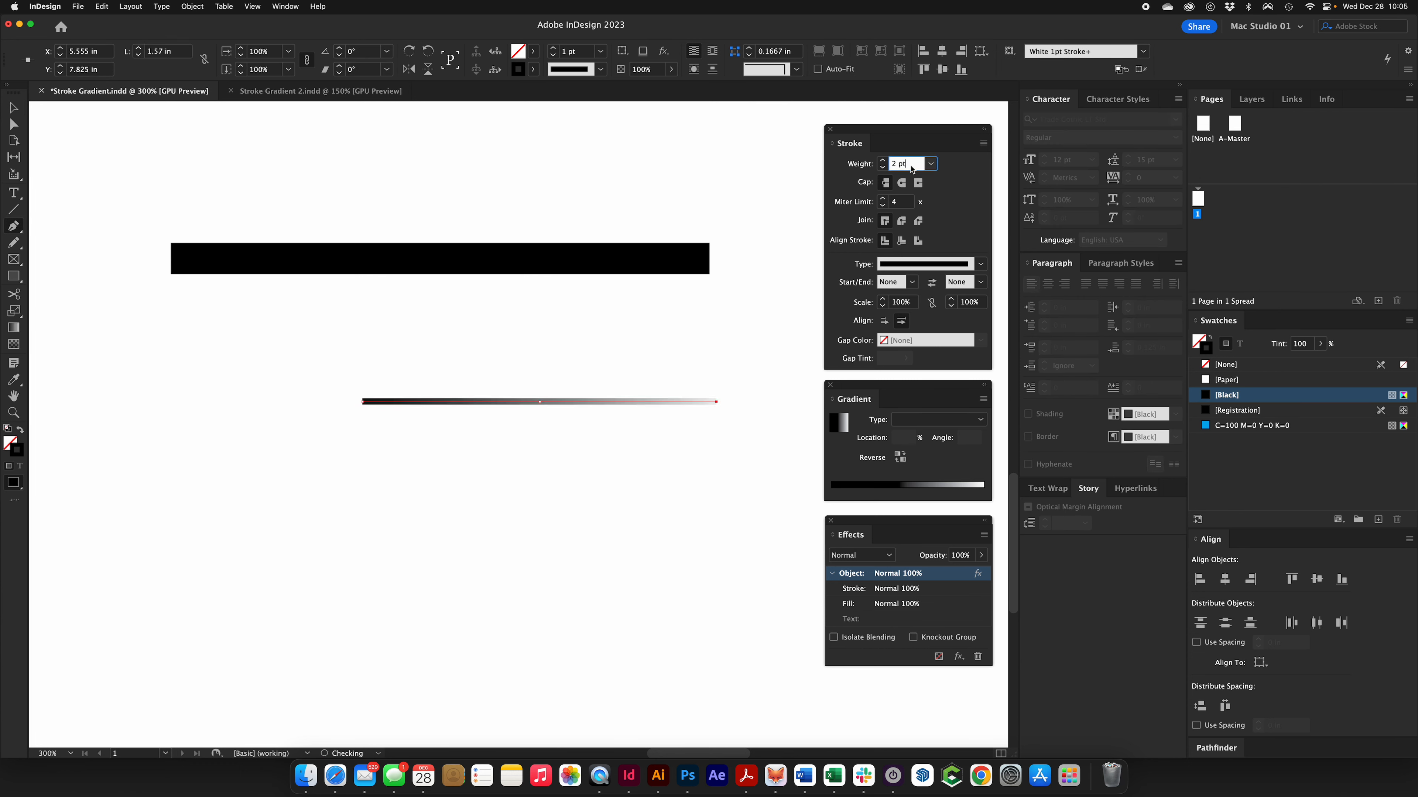
key("Up")
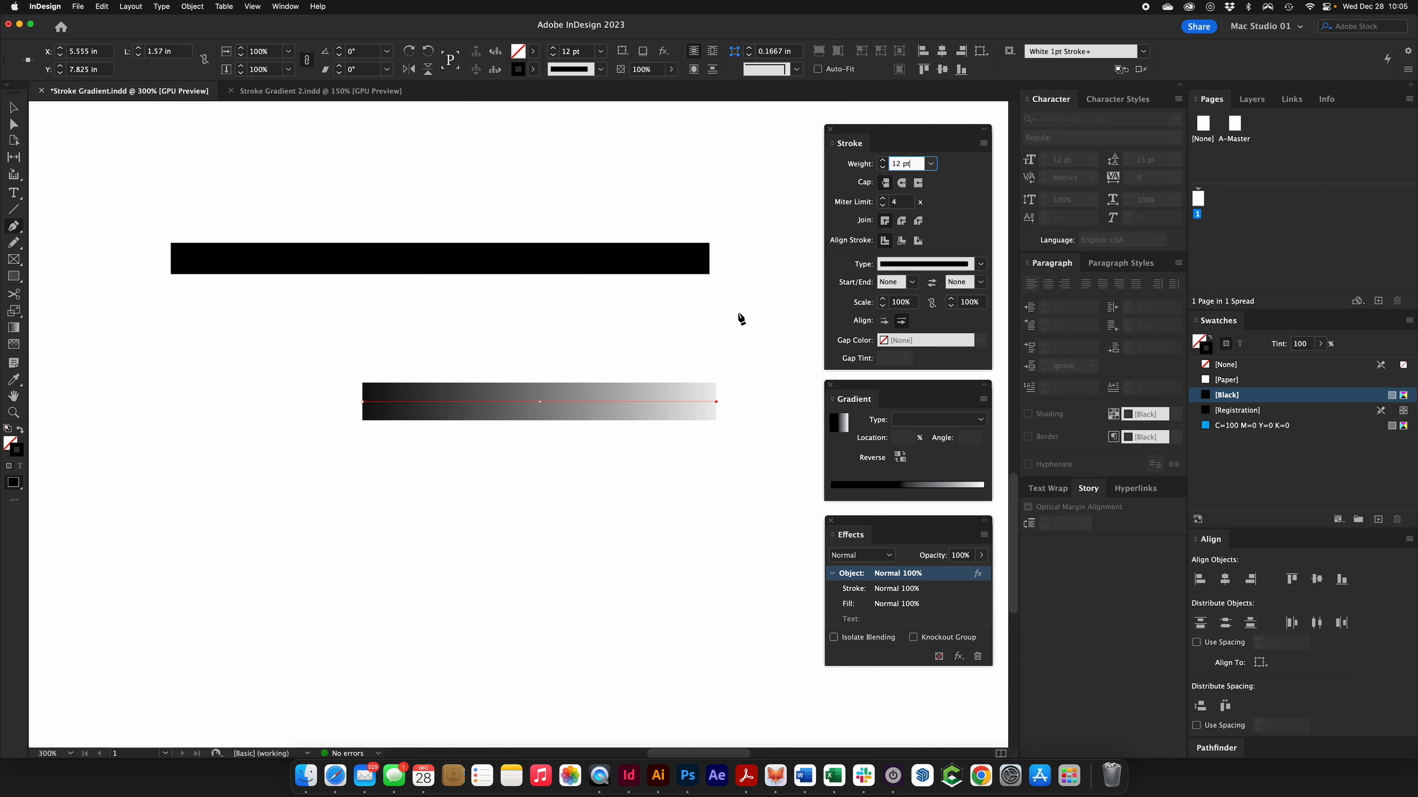
left_click(601, 473, "super")
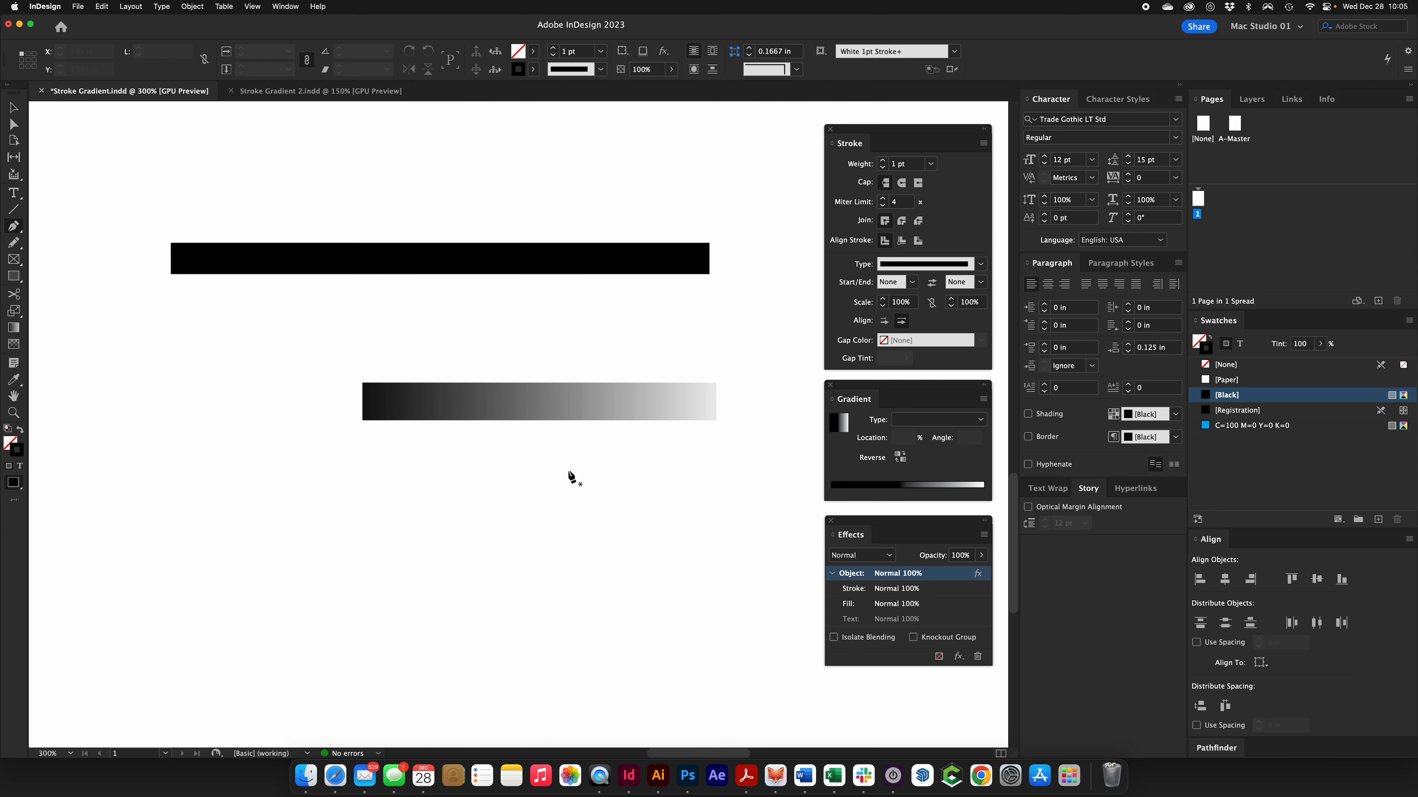
Draw a rectangle about 1.21 by 0.5 in below the 12 pt line and swap its fill and stroke
key("m")
left_click_drag(347, 461, 619, 574)
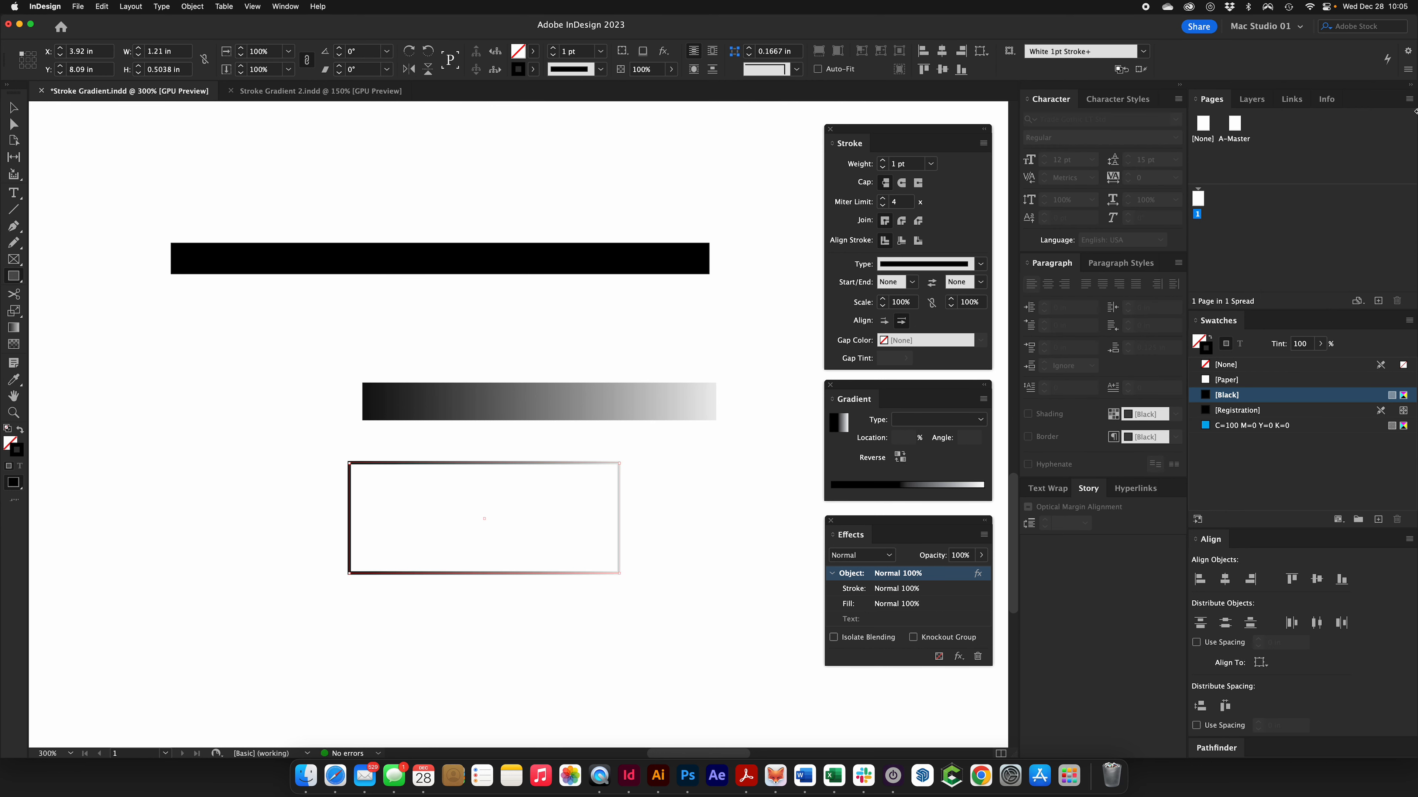
left_click(1208, 339)
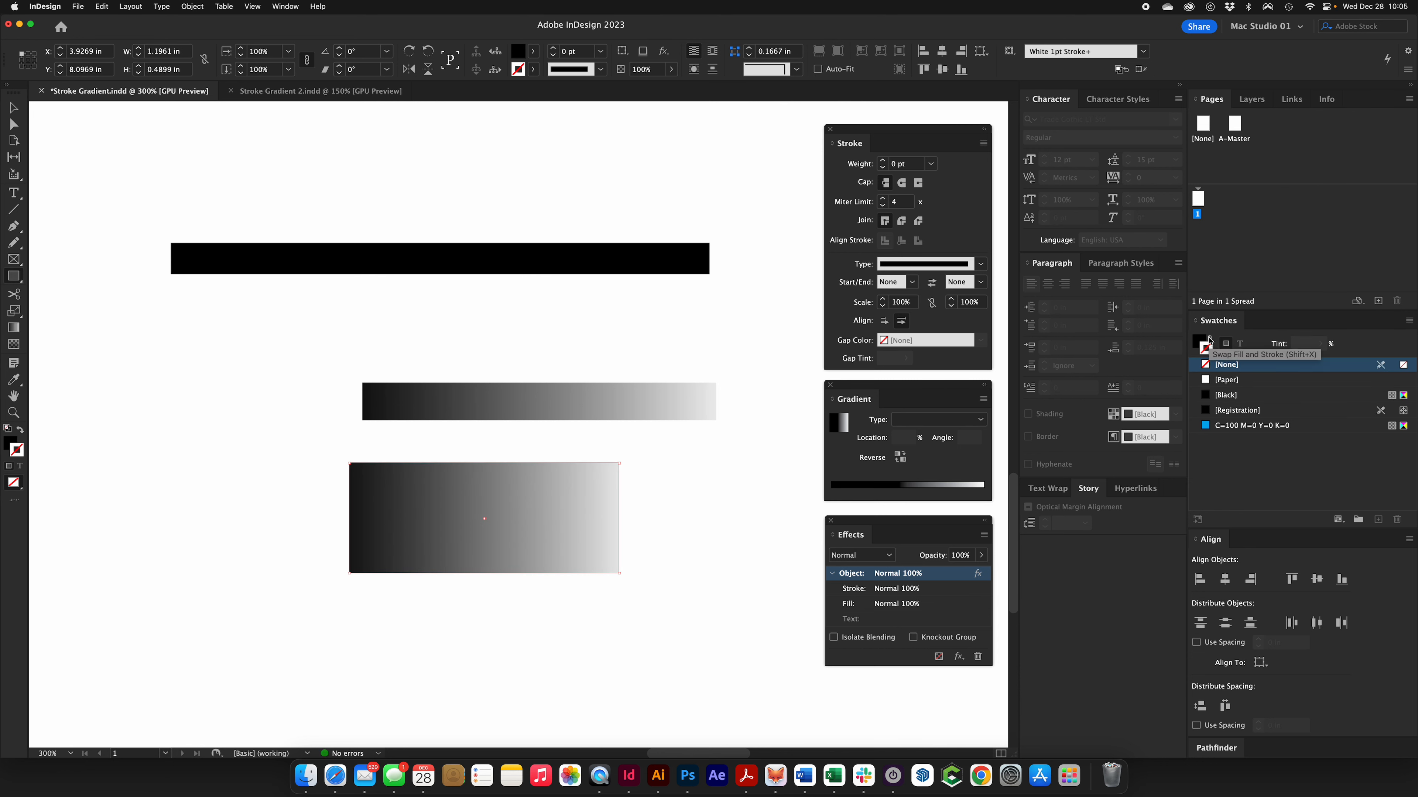
Delete the 12 pt test line and the rectangle below the black bar
key("v")
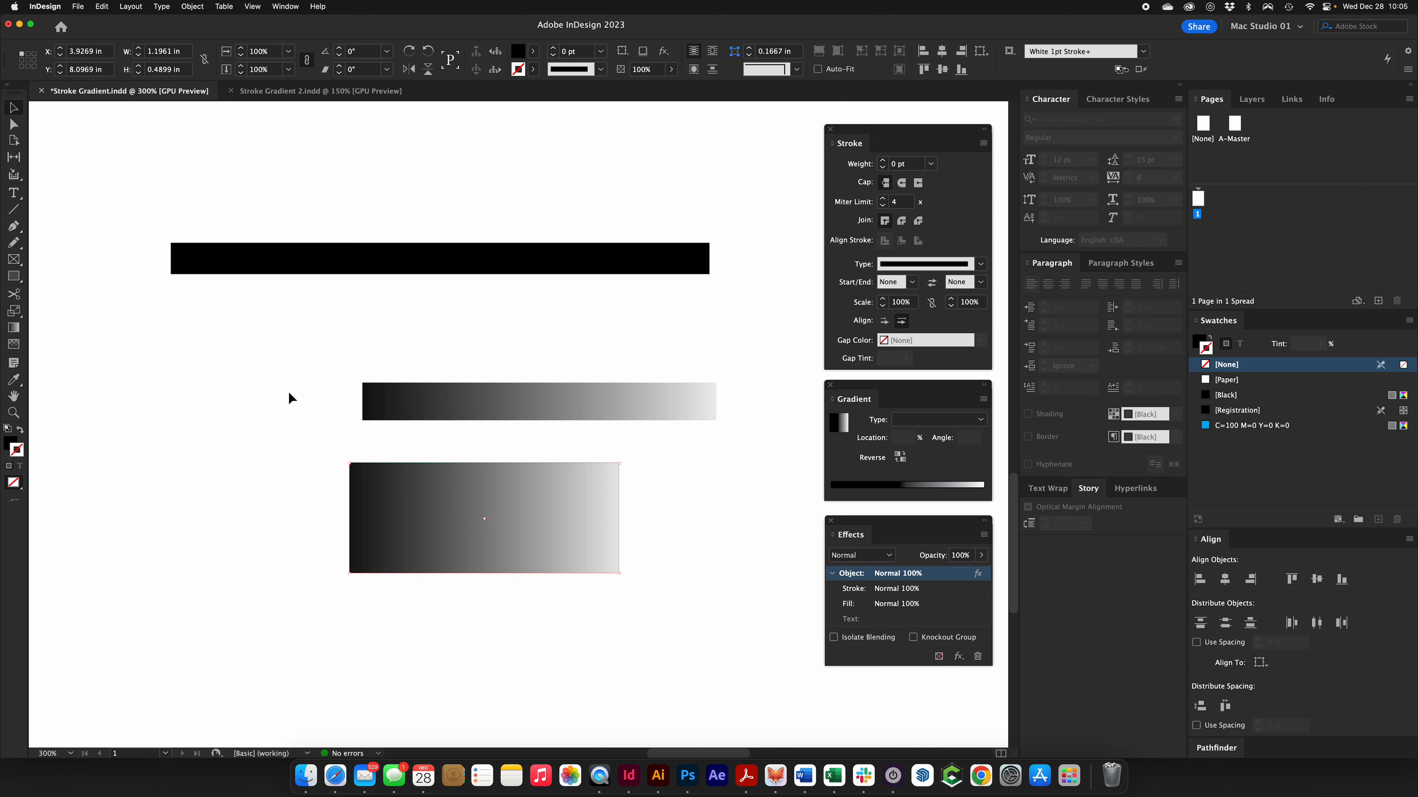
left_click_drag(393, 385, 538, 576)
key("Delete")
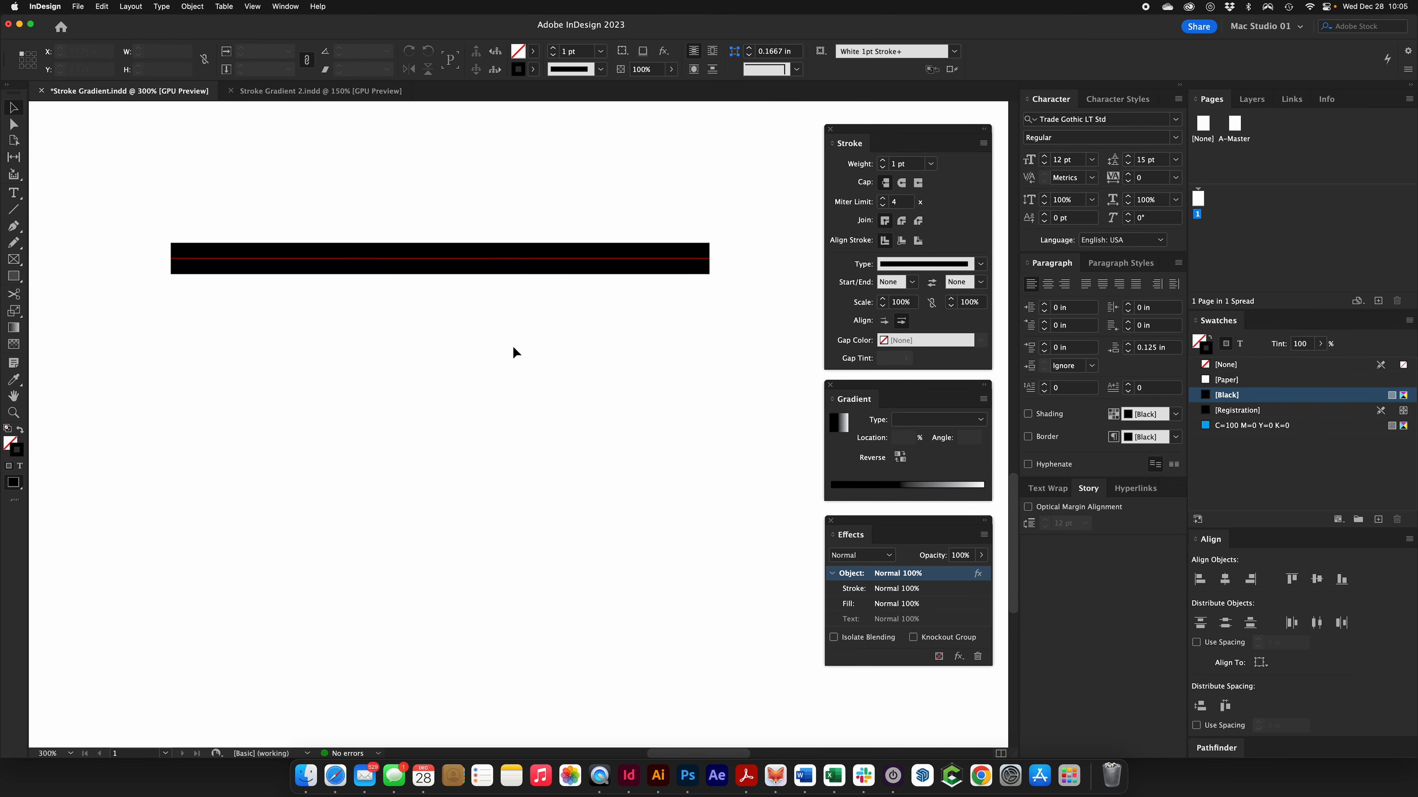
Undo the test shapes and the removal of the Gradient Feather from the original bar
key("super+z")
key("super+z")
key("super+z")
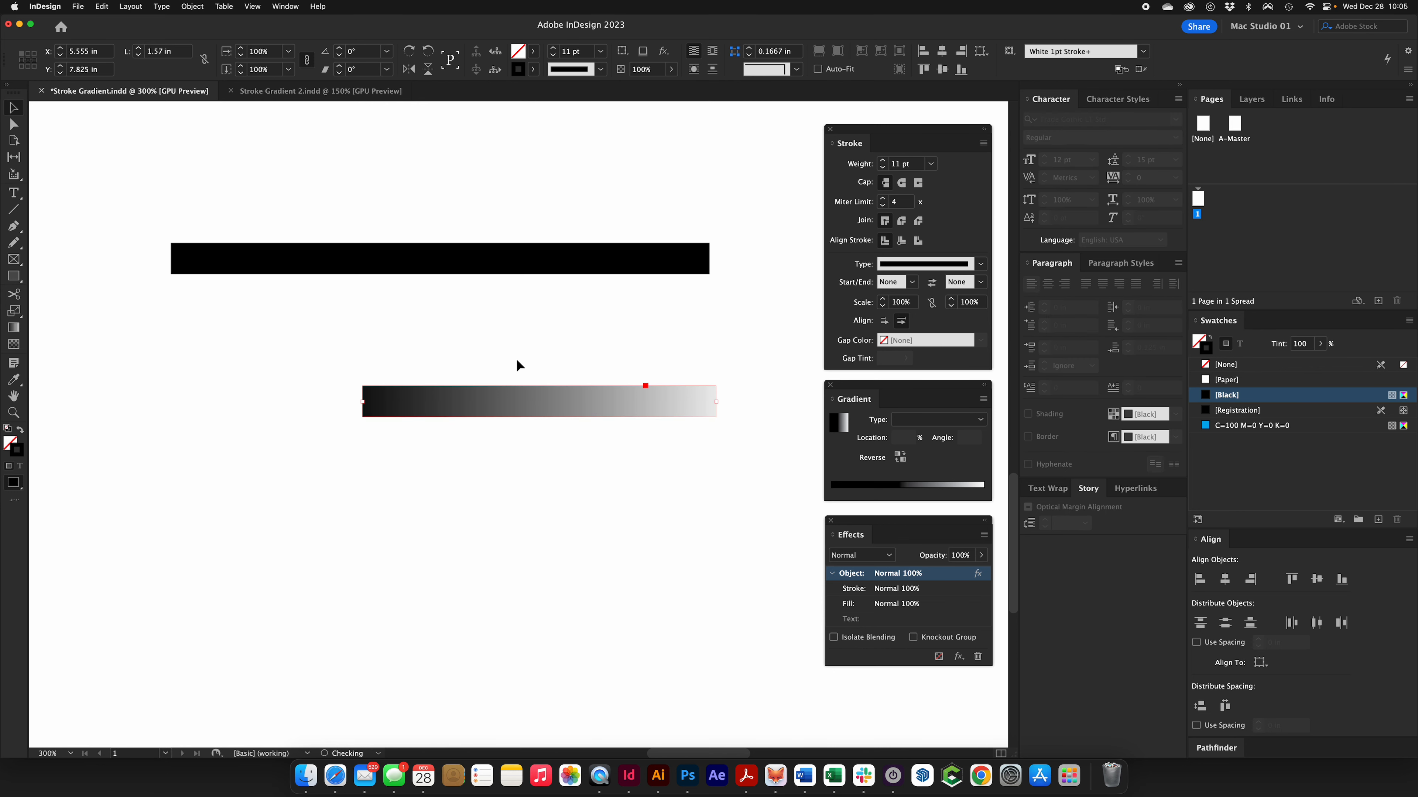
key("super+z")
key("super+z")
key("super+z")
key("super+z")
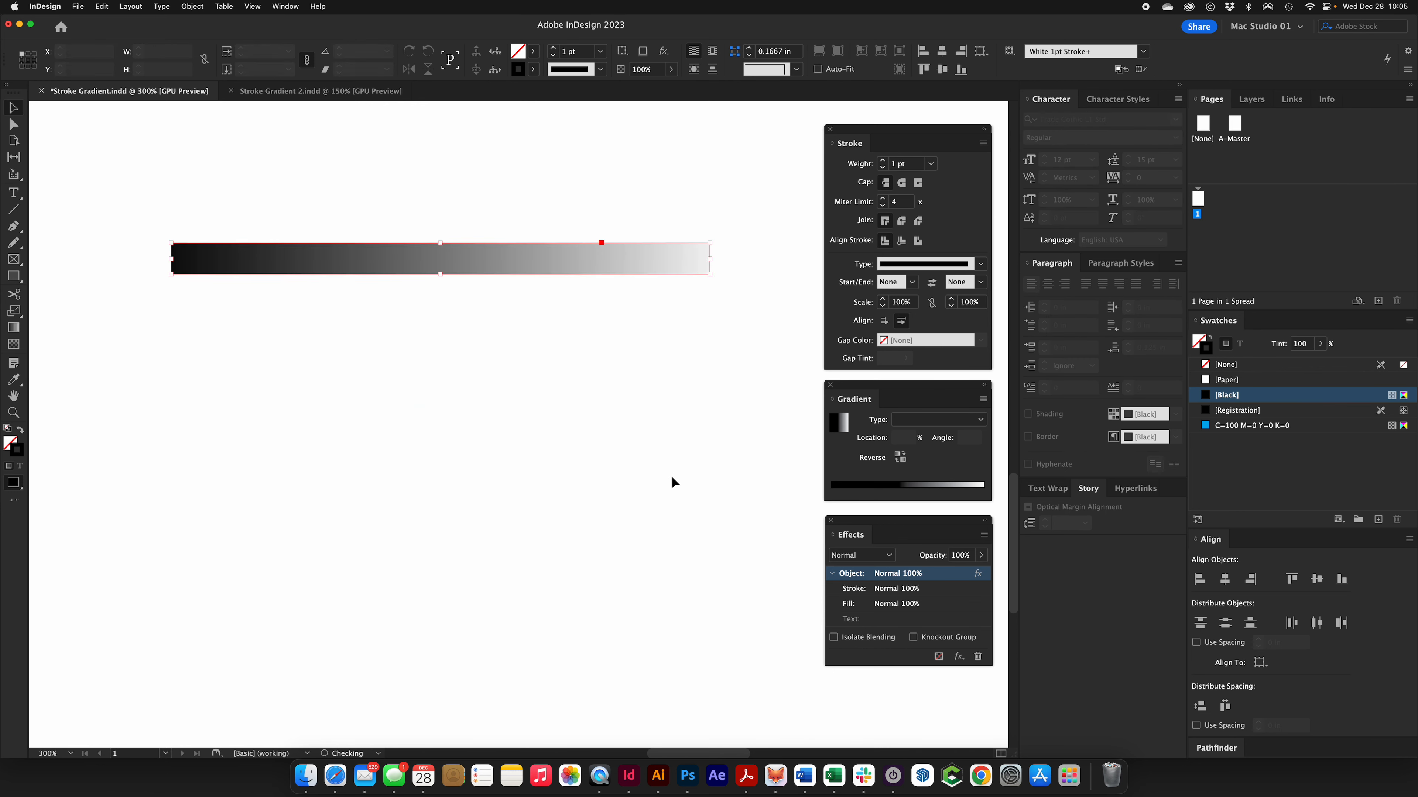
key("super+z")
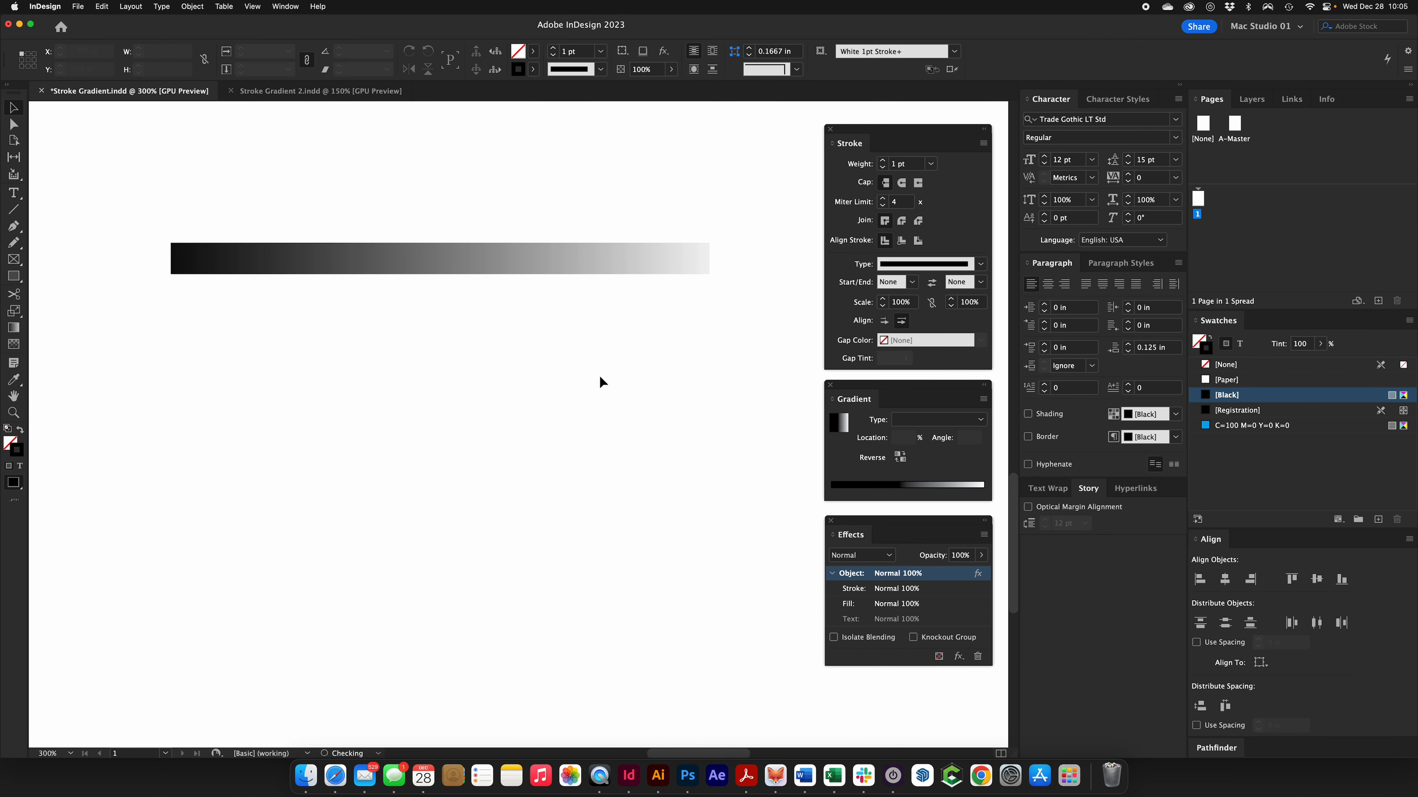
Select the original gradient bar and clear all of its effects
left_click(554, 258)
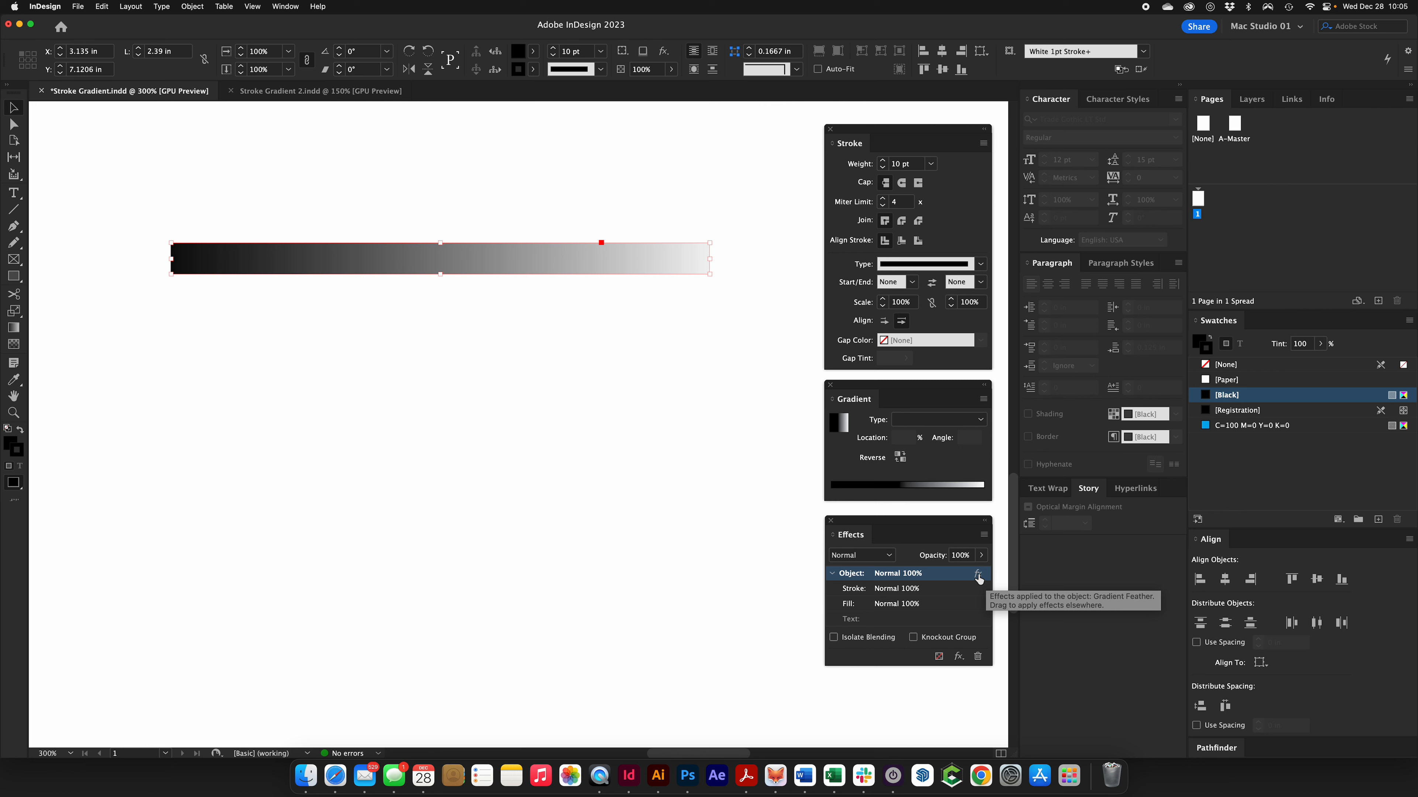
left_click(983, 536)
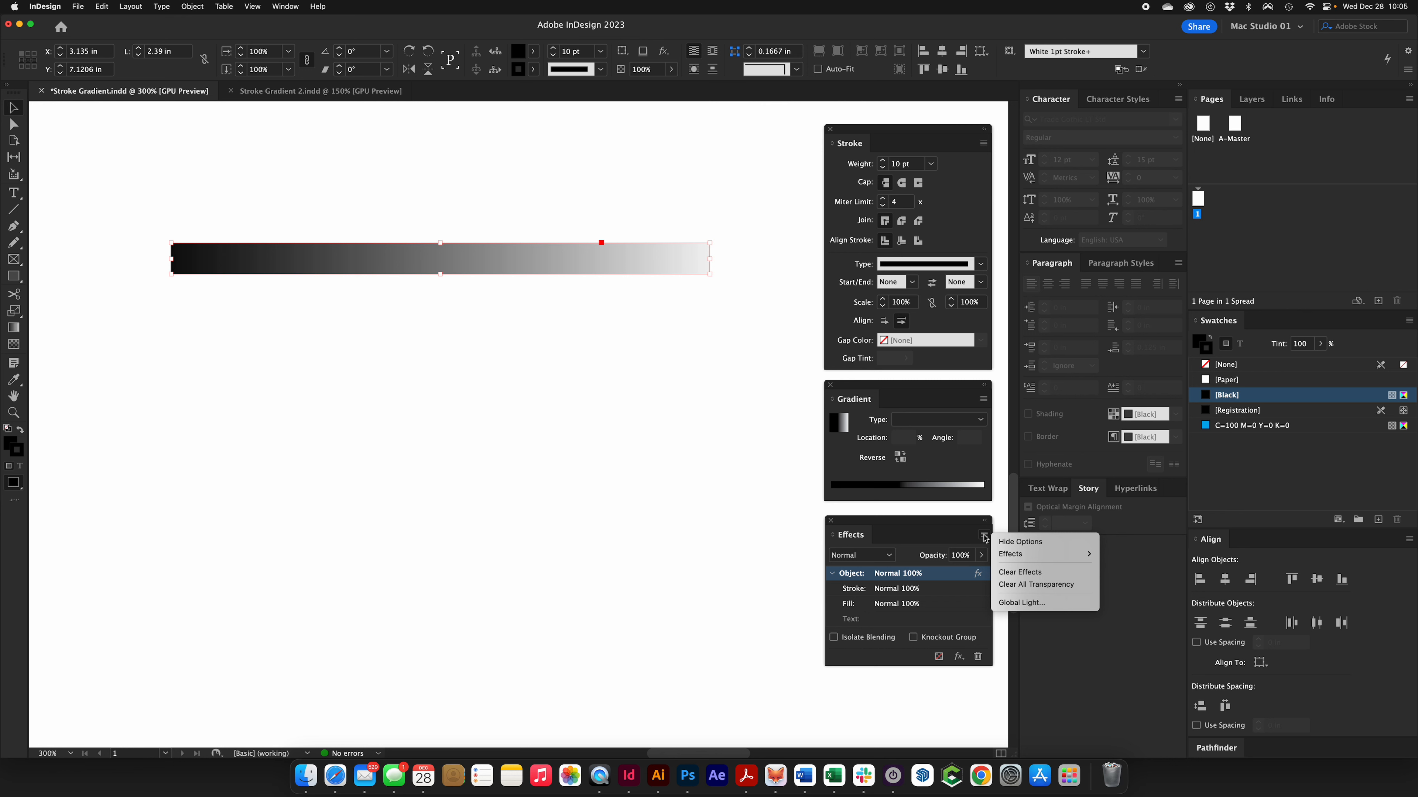
left_click(1010, 572)
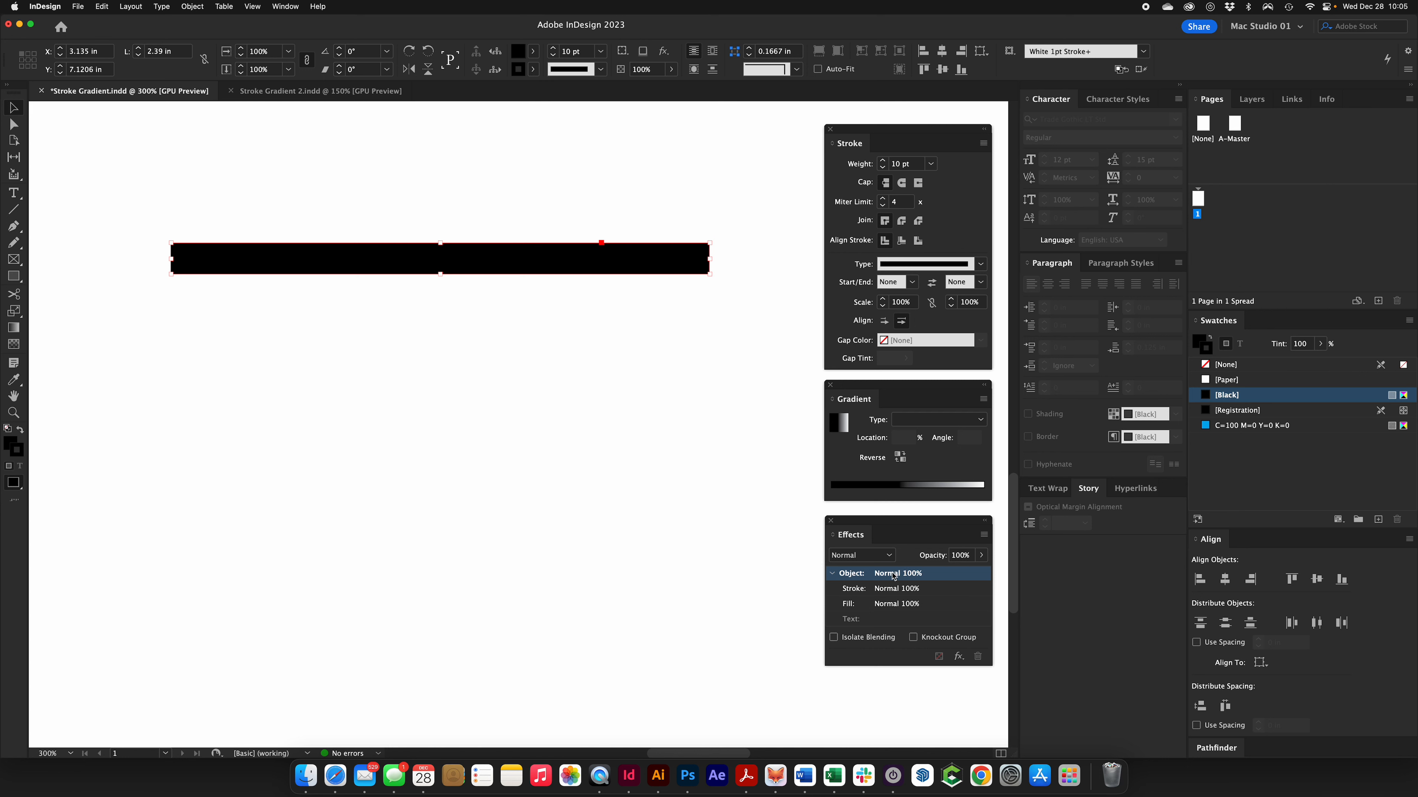
Draw a horizontal line about 1.775 in long below the black bar and set its stroke weight to 13 pt
left_click(402, 383)
key("p")
left_click(306, 370)
left_click(706, 371)
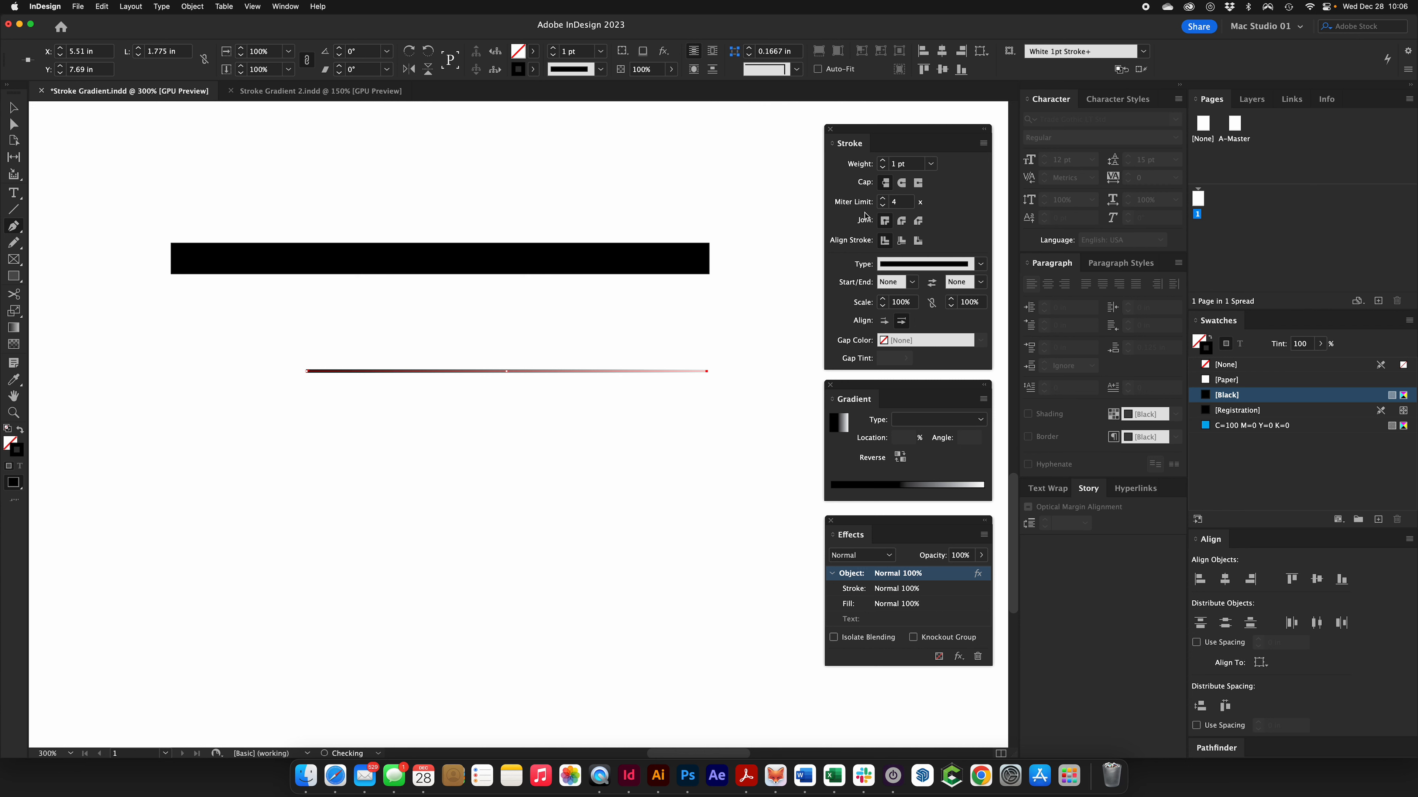
left_click(905, 164)
key("Up")
key("Up")
key("Up")
key("Up")
key("Up")
key("Up")
key("Up")
key("Up")
key("Up")
key("Up")
key("Up")
key("Up")
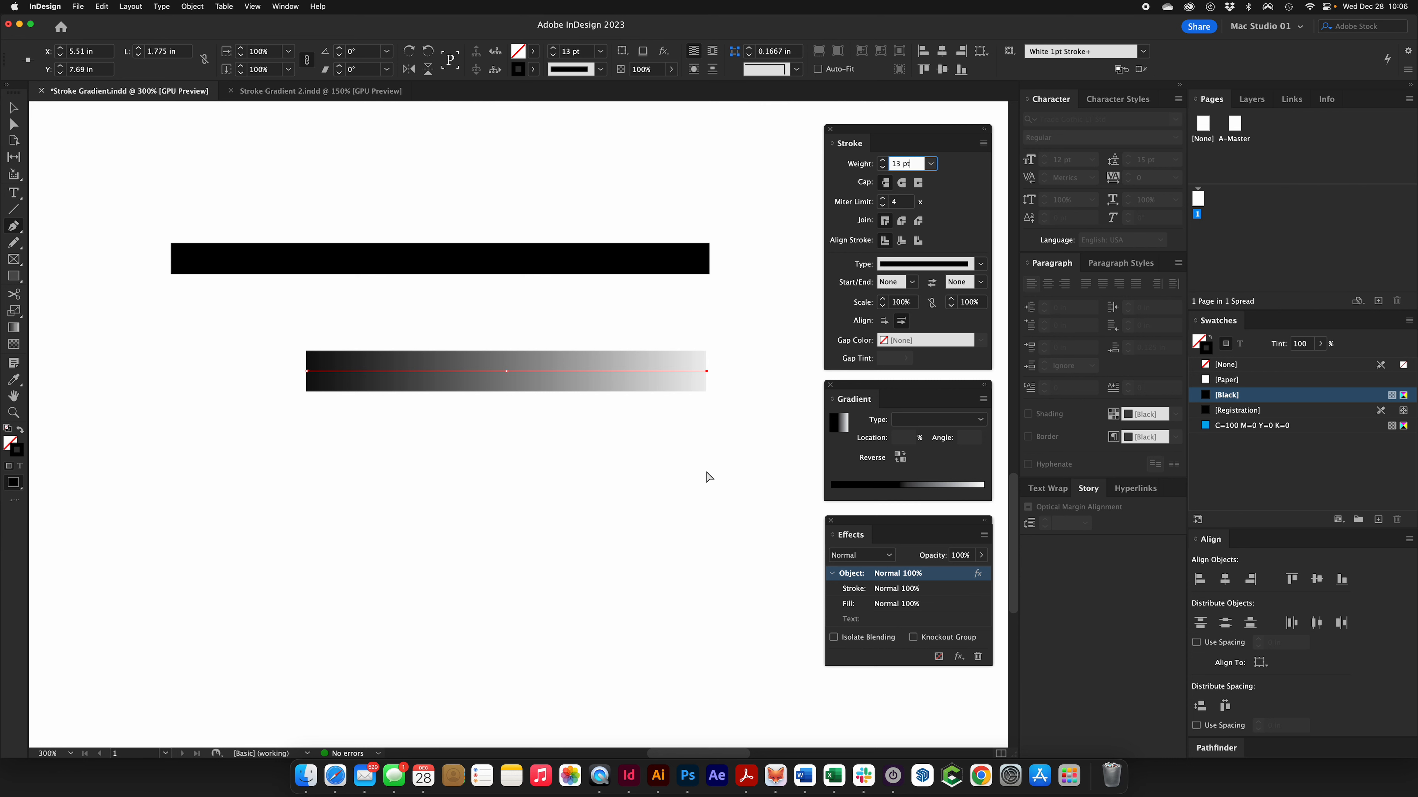
Deselect everything and clear the effects so that new objects default to none
key("super+shift+a")
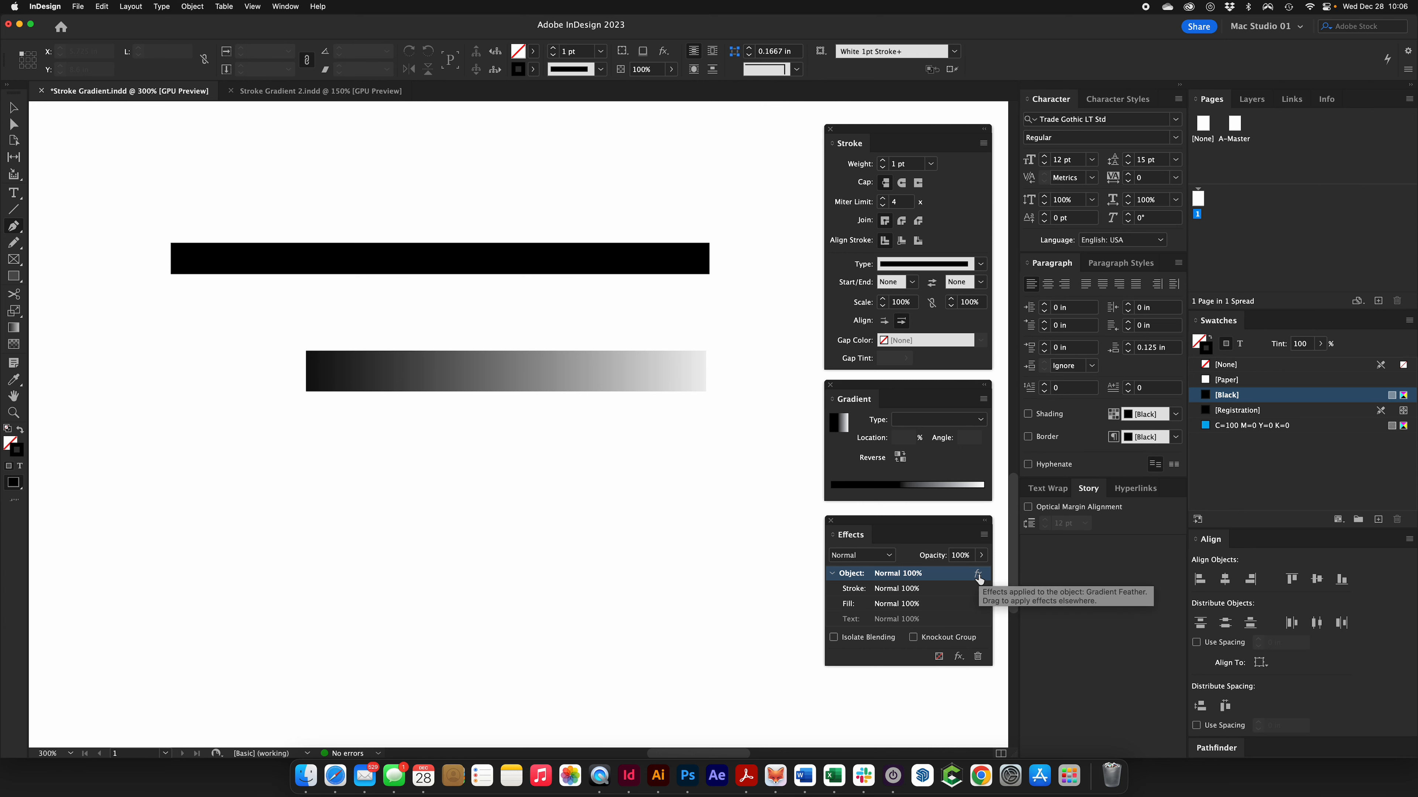
left_click(984, 535)
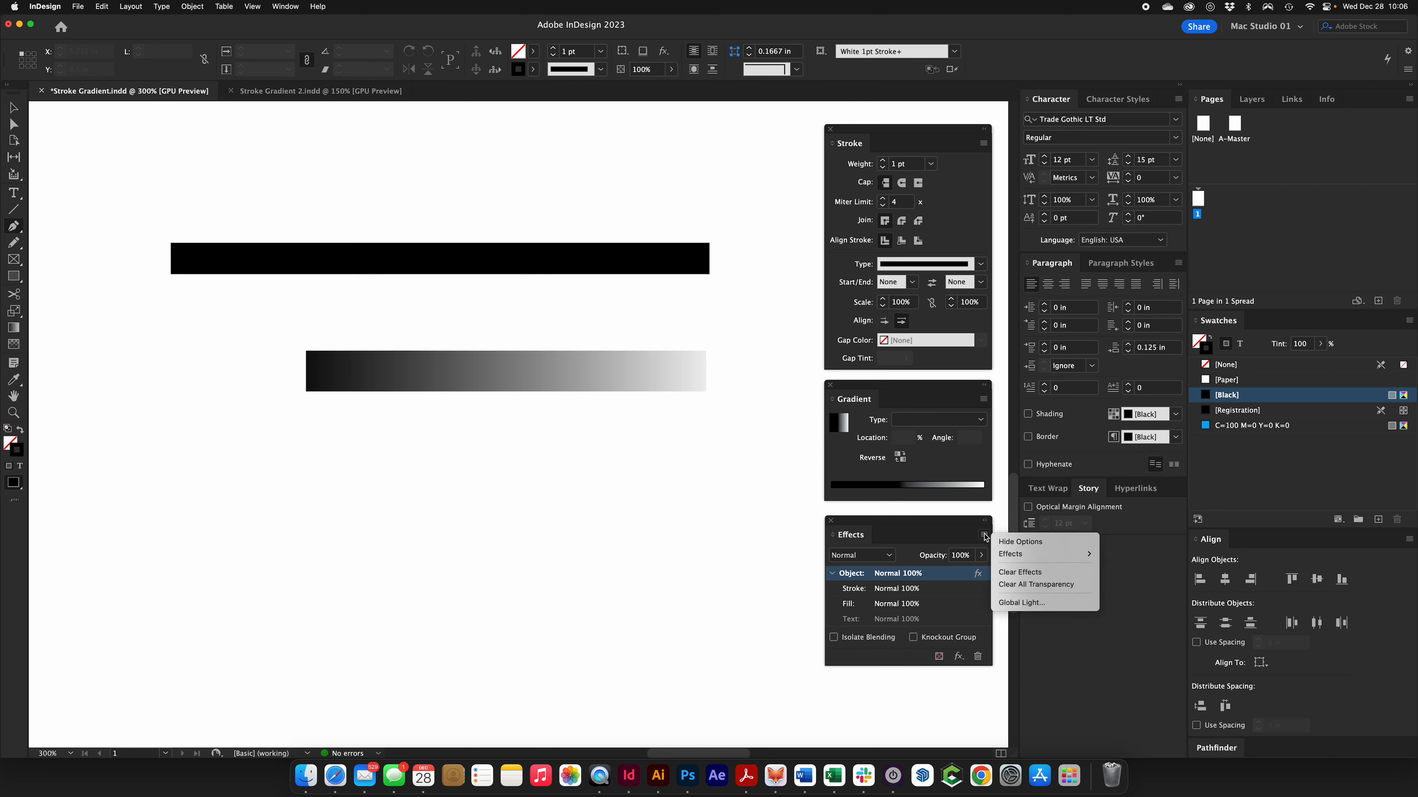
left_click(1019, 572)
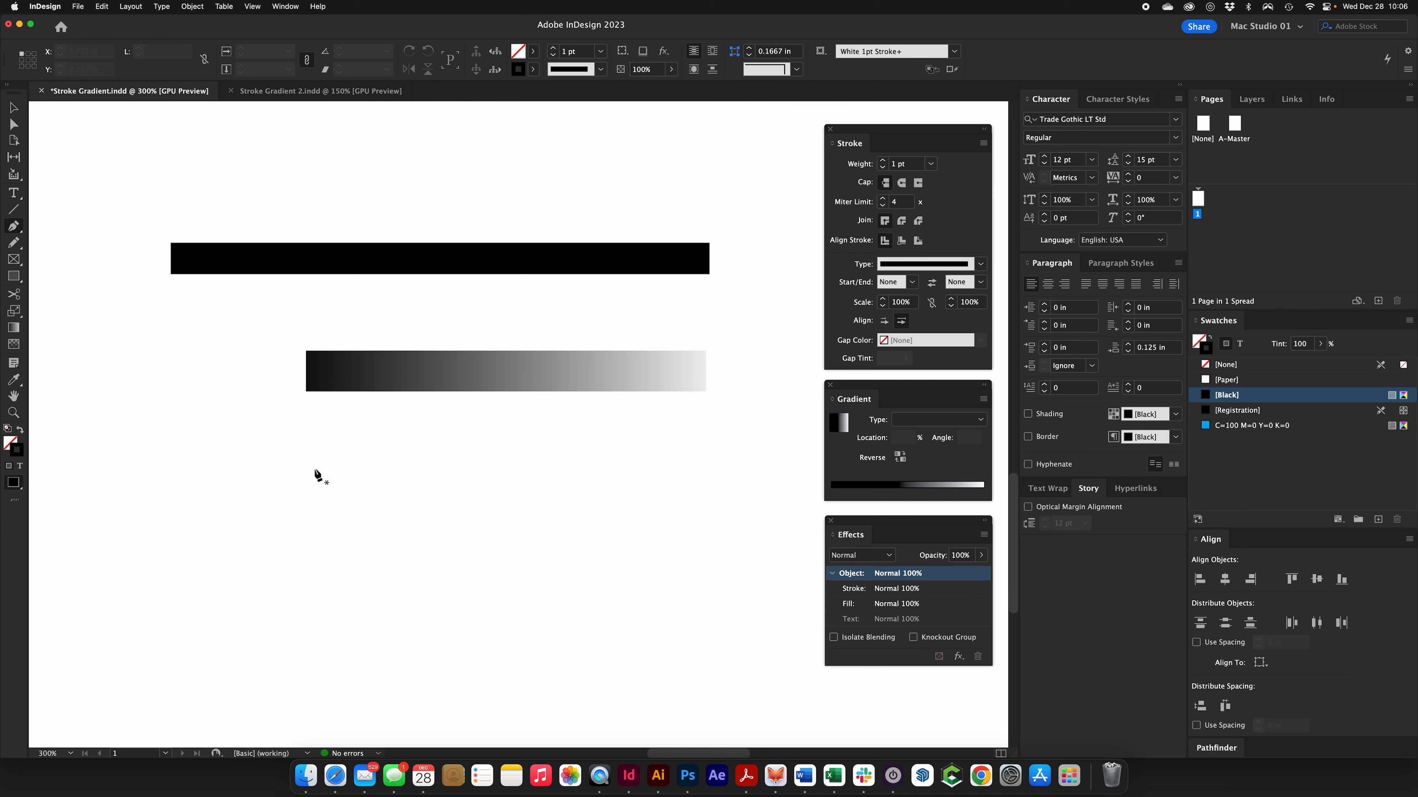
Select both the black bar and the gradient line and delete them from the page
left_click_drag(288, 479, 467, 198)
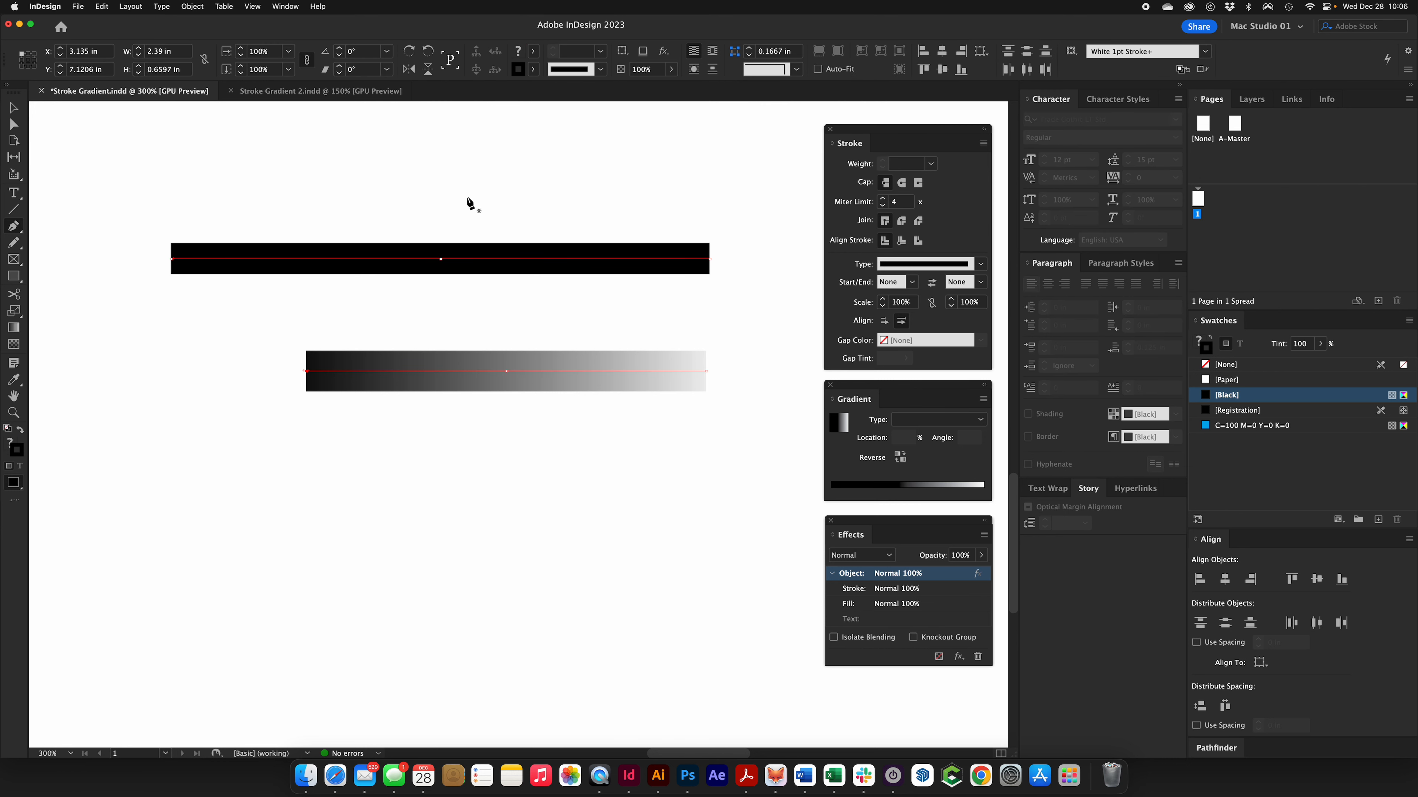
key("Delete")
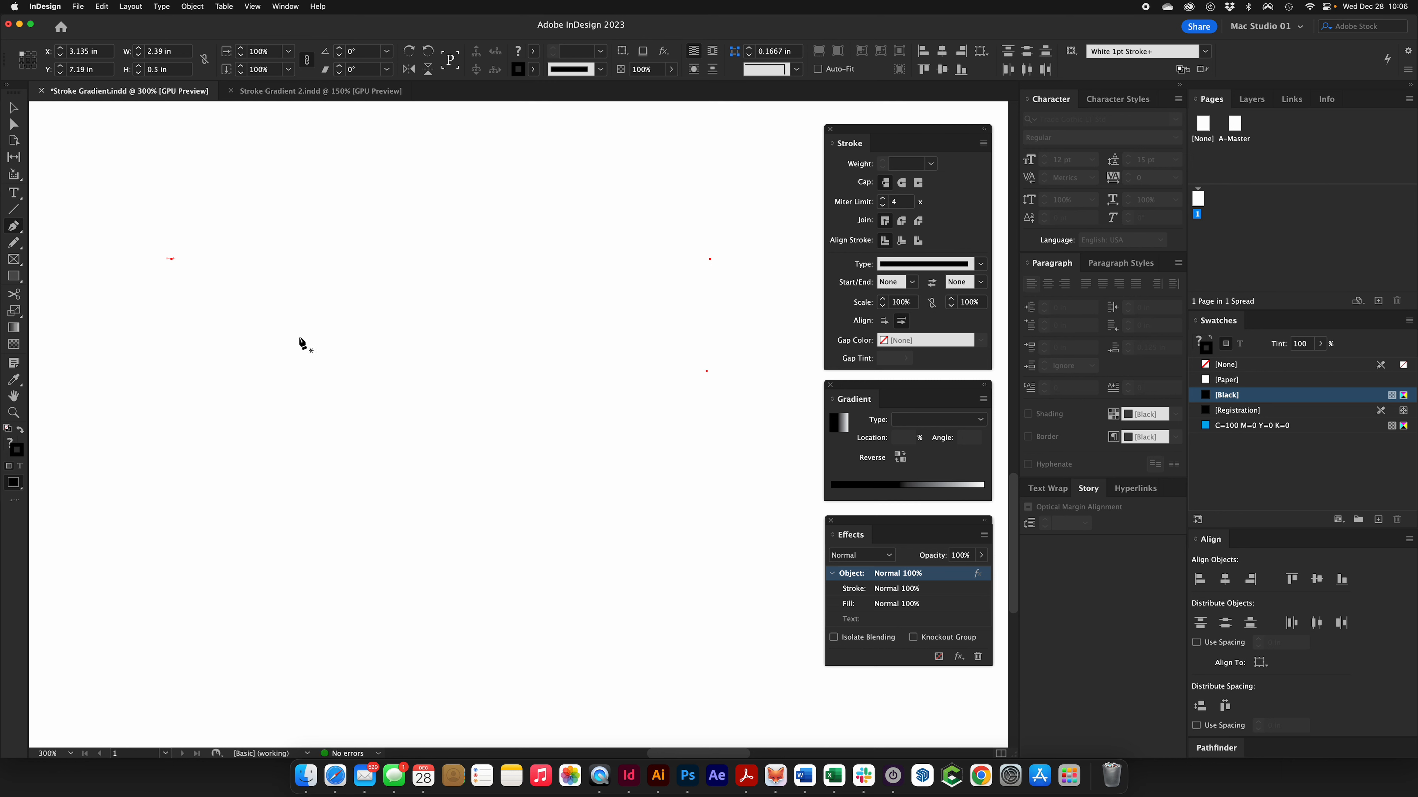
key("Delete")
Draw a horizontal line about 1.765 in long on the empty page, set its stroke weight to 8 pt and deselect it
left_click(297, 336)
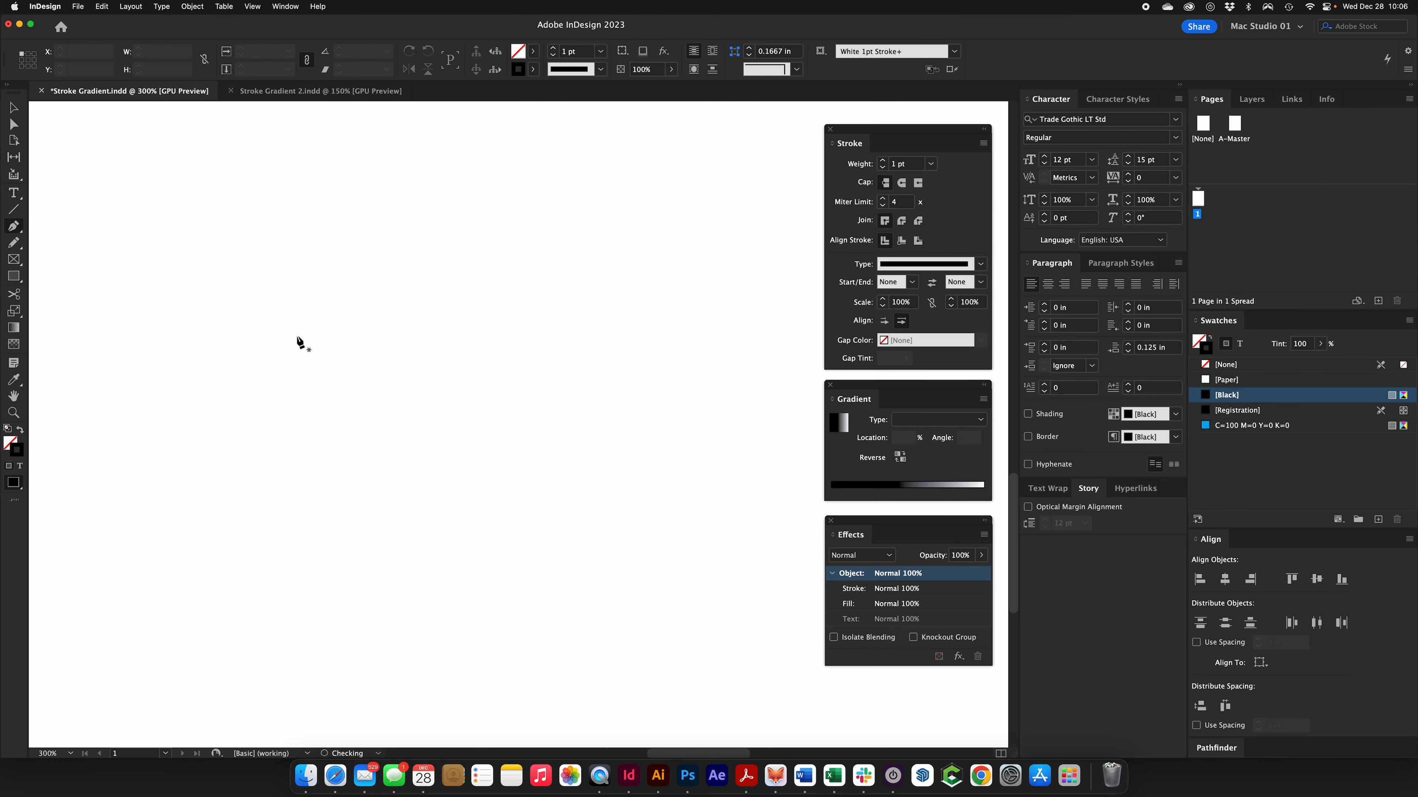
left_click(698, 336)
left_click(915, 166)
key("Up")
key("Up")
key("Up")
key("Up")
key("Up")
key("Up")
key("Up")
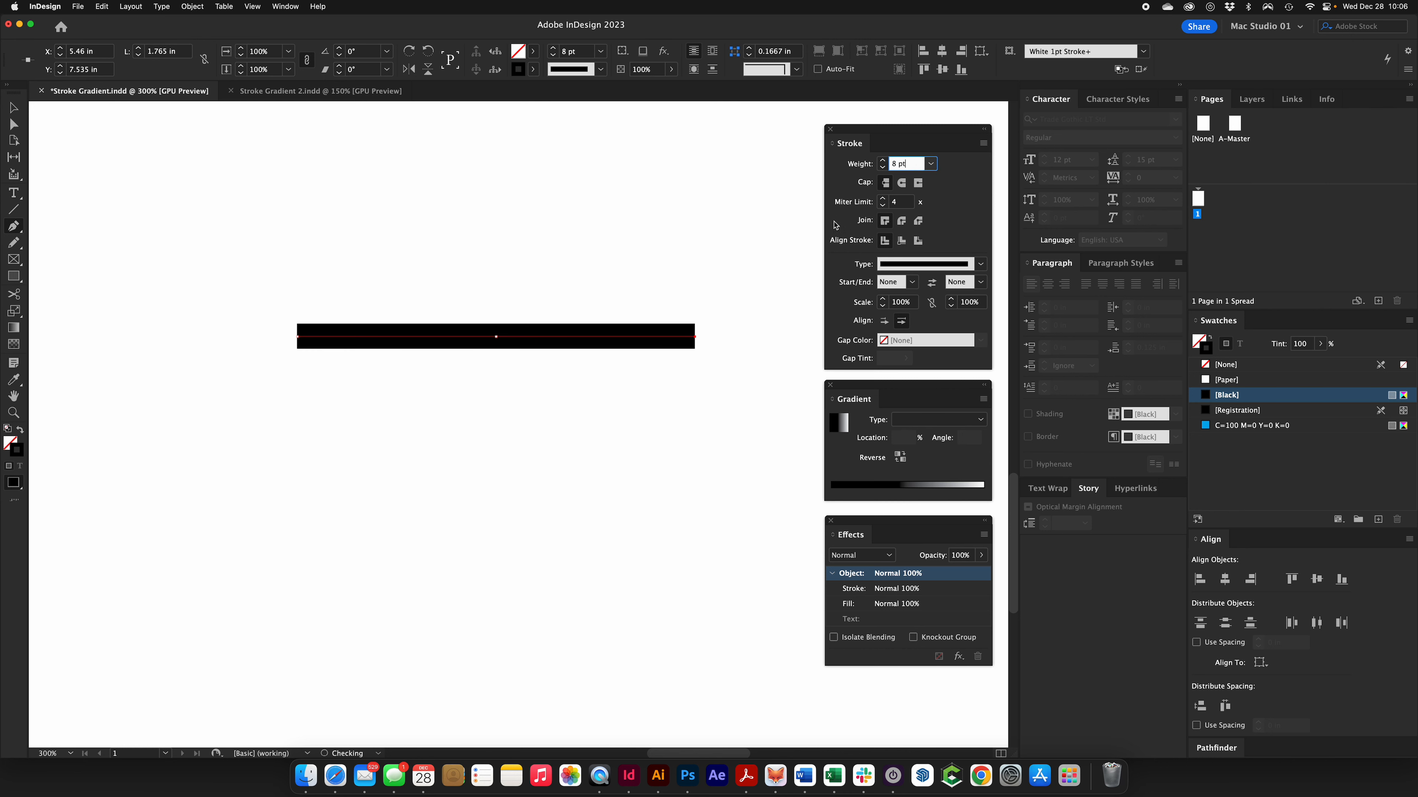
left_click(741, 257, "super")
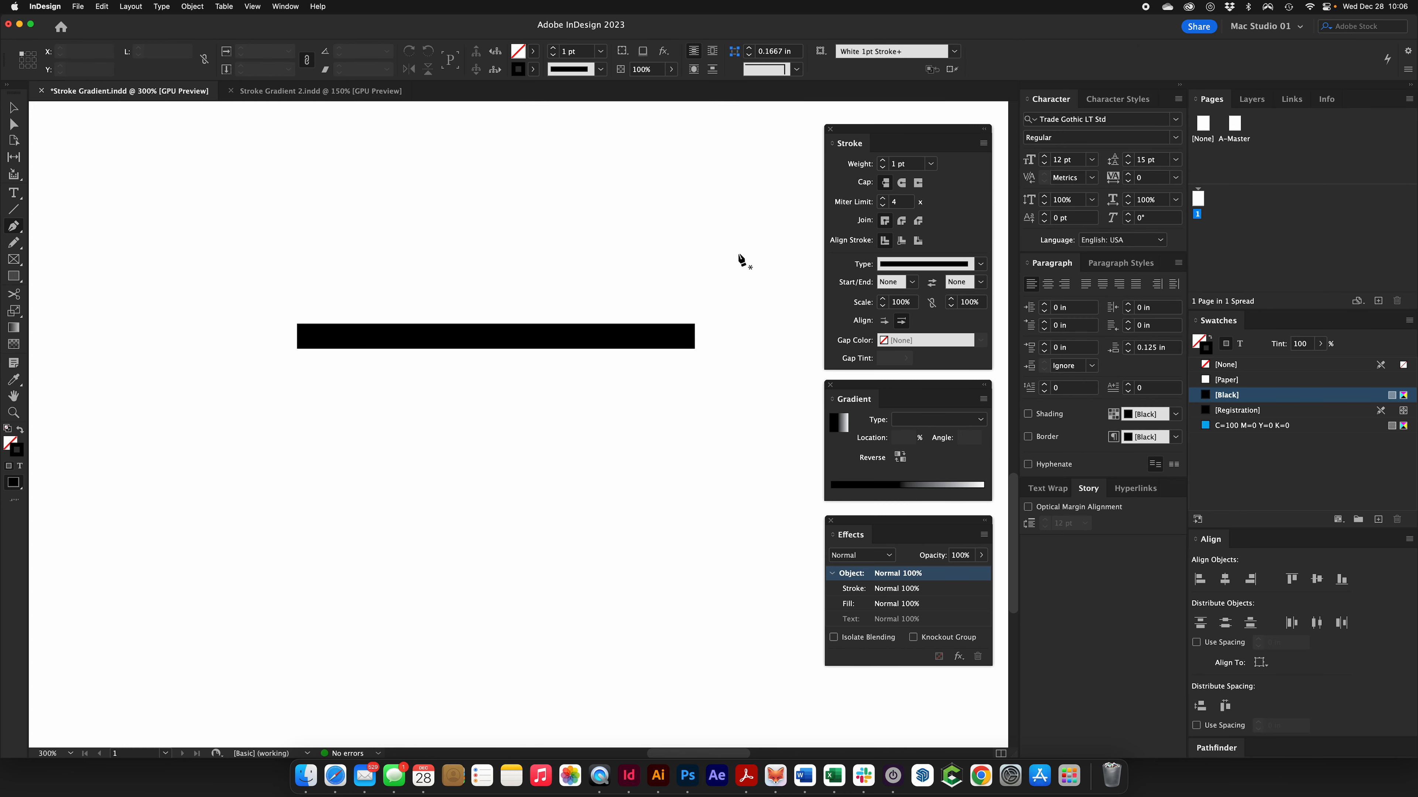